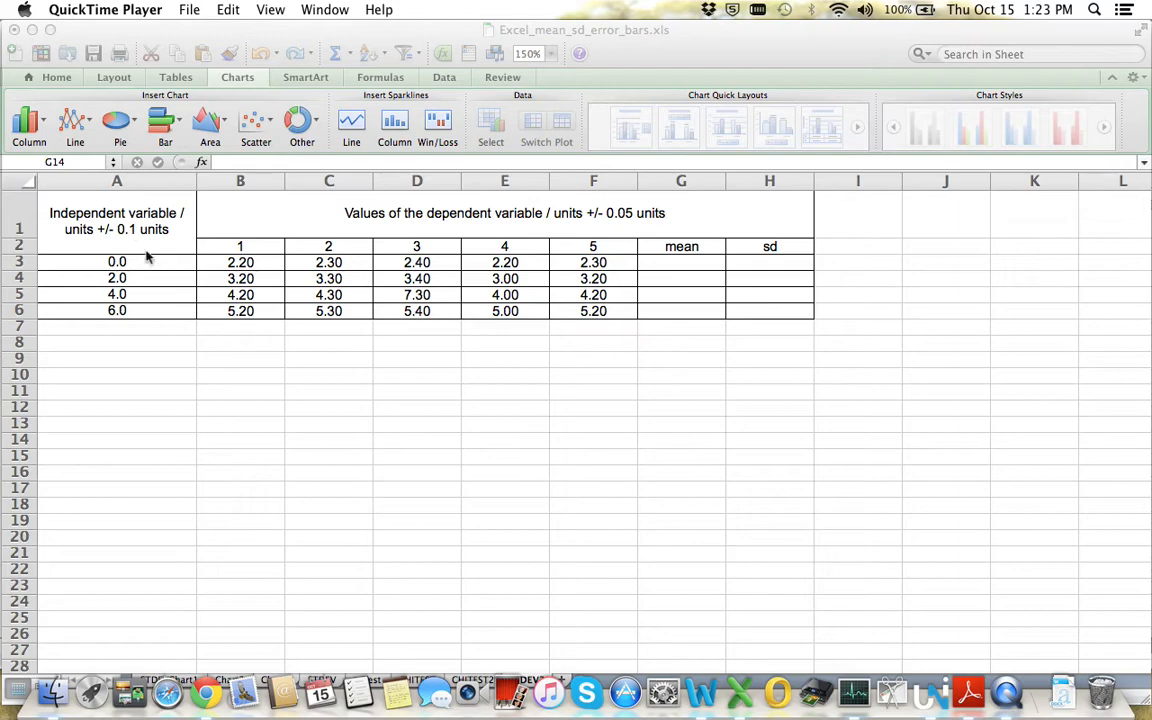
pyautogui.click(121, 181)
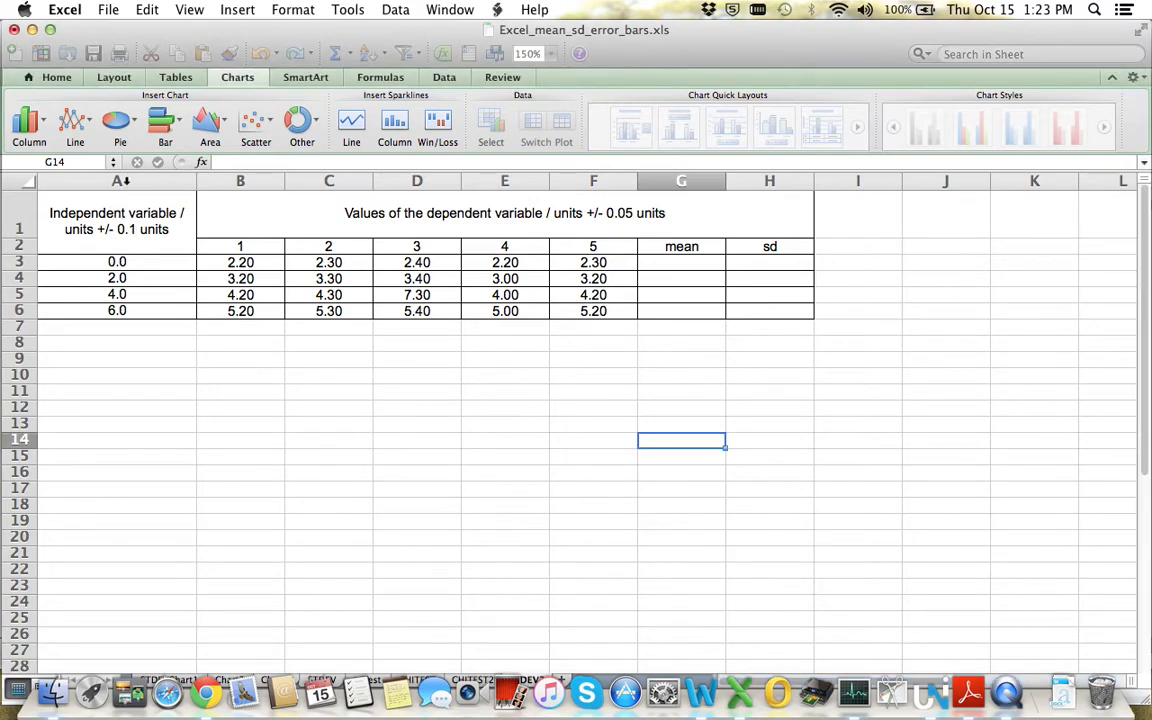
pyautogui.click(121, 181)
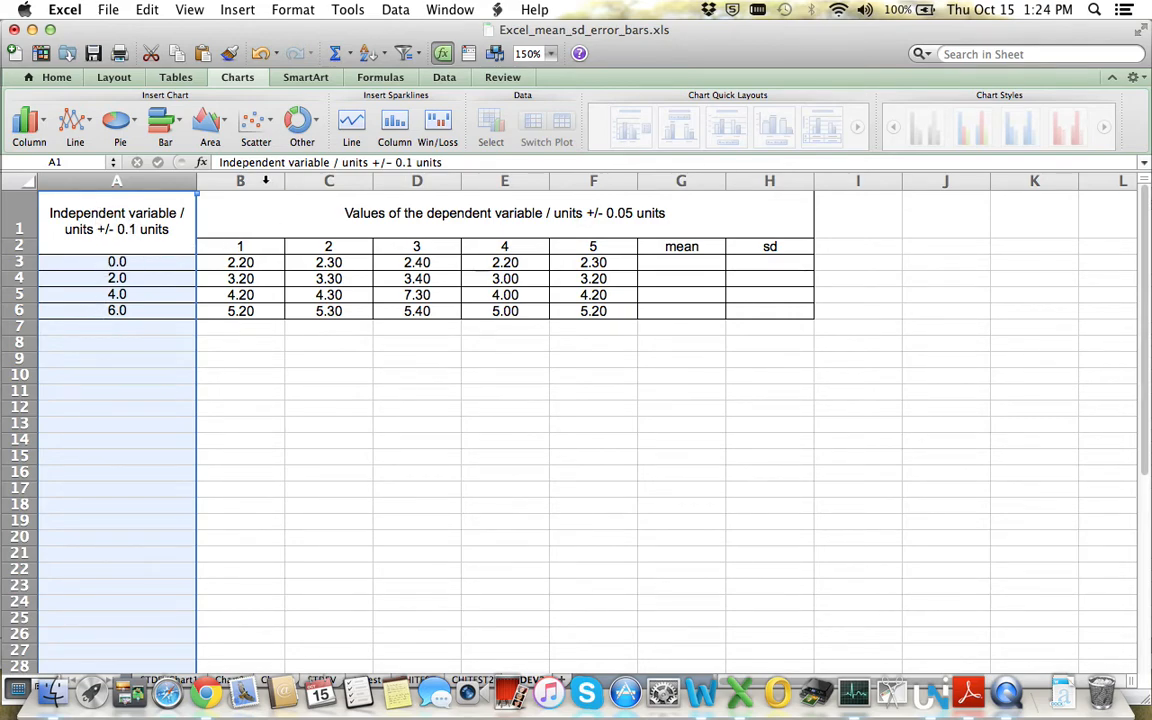
pyautogui.moveTo(265, 180); pyautogui.dragTo(628, 185)
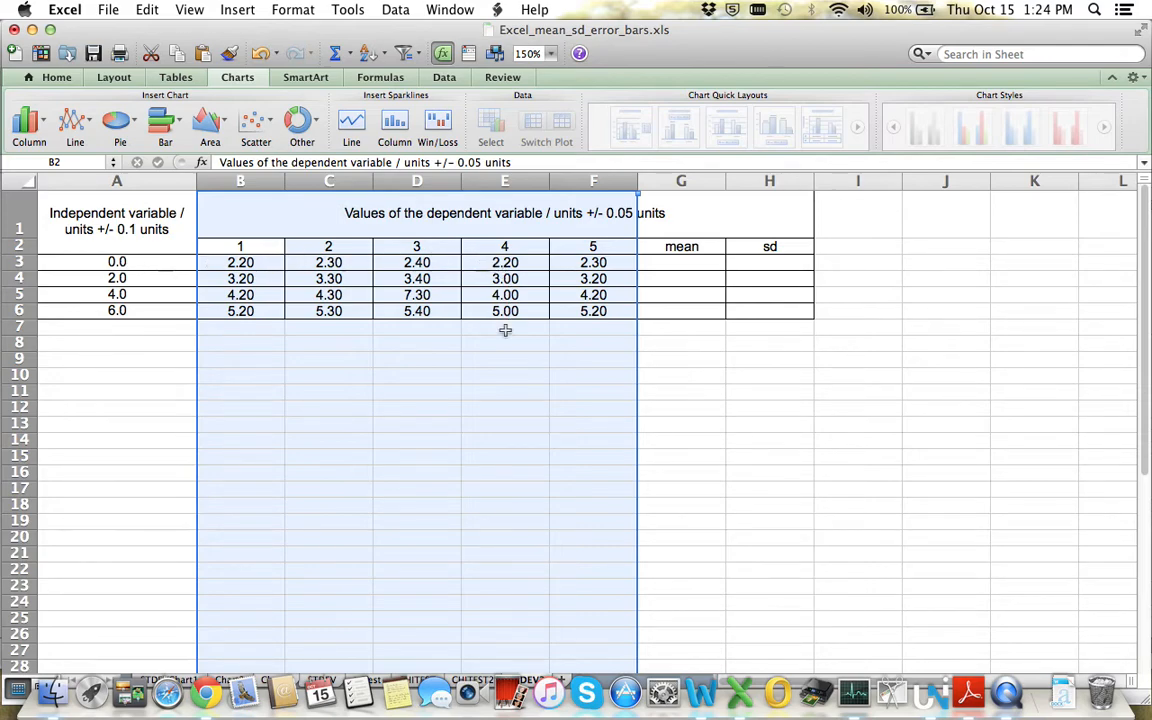
pyautogui.click(166, 229)
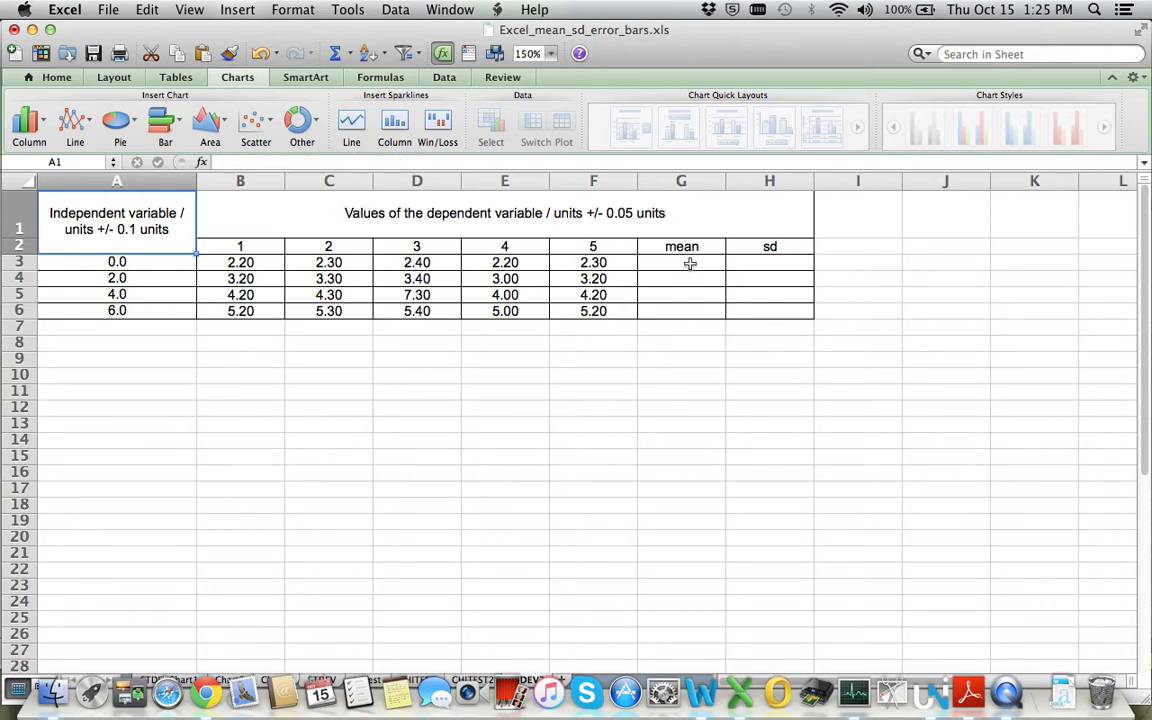
# Calculate the mean of the five values in G3 with =AVERAGE(B3:F3) and fill the formula down to G6.
pyautogui.click(690, 263)
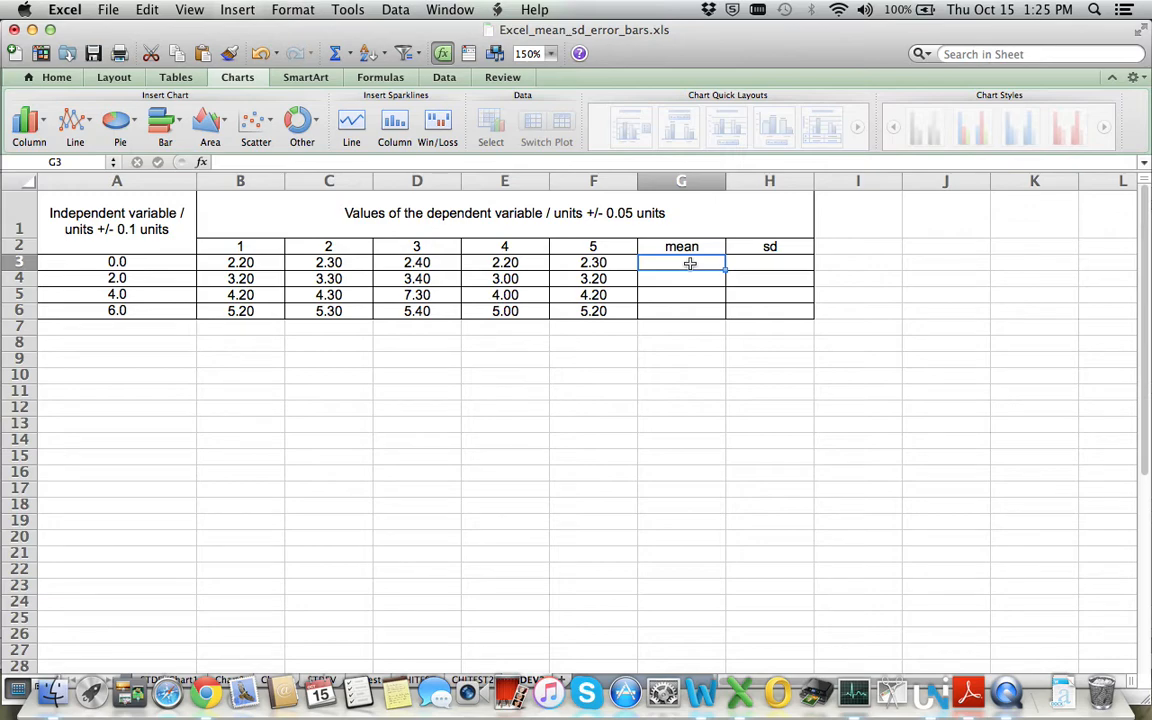
pyautogui.write('=')
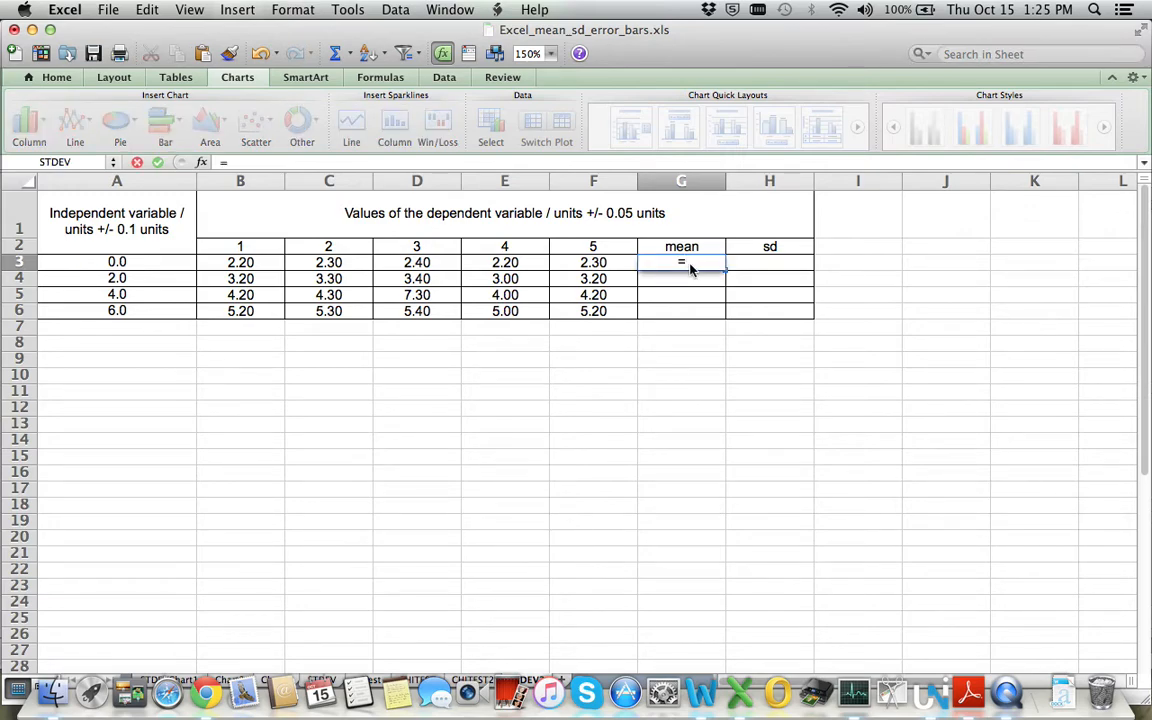
pyautogui.write('ave')
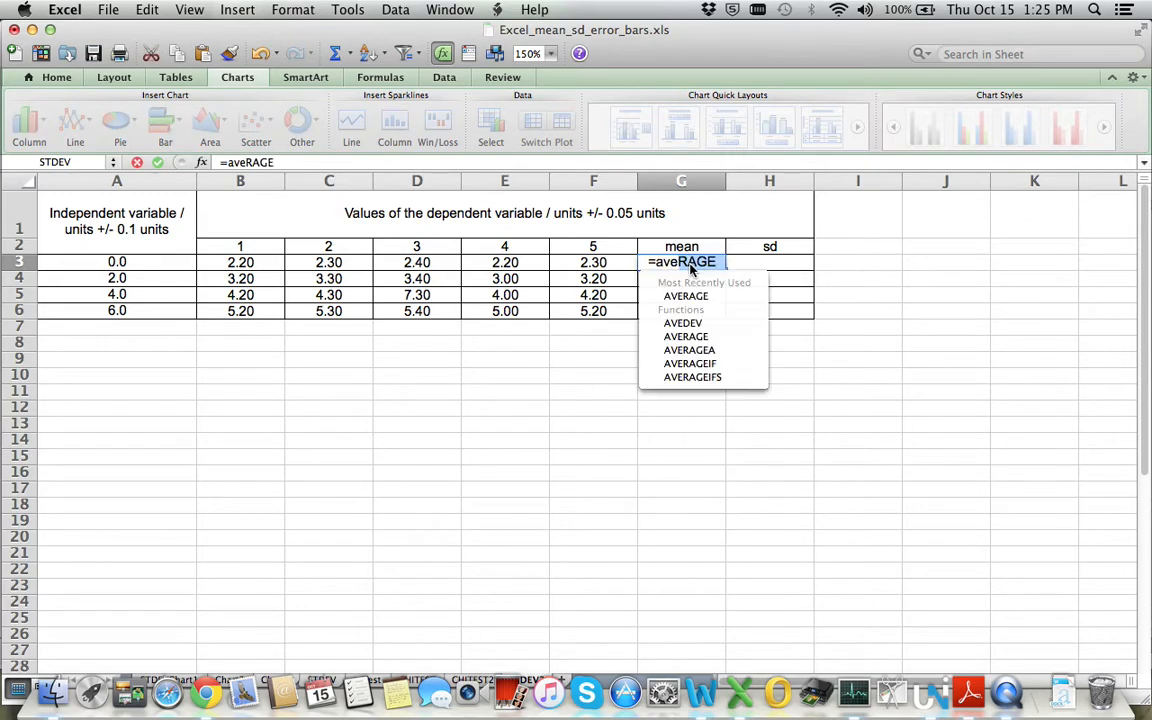
pyautogui.write('rage(')
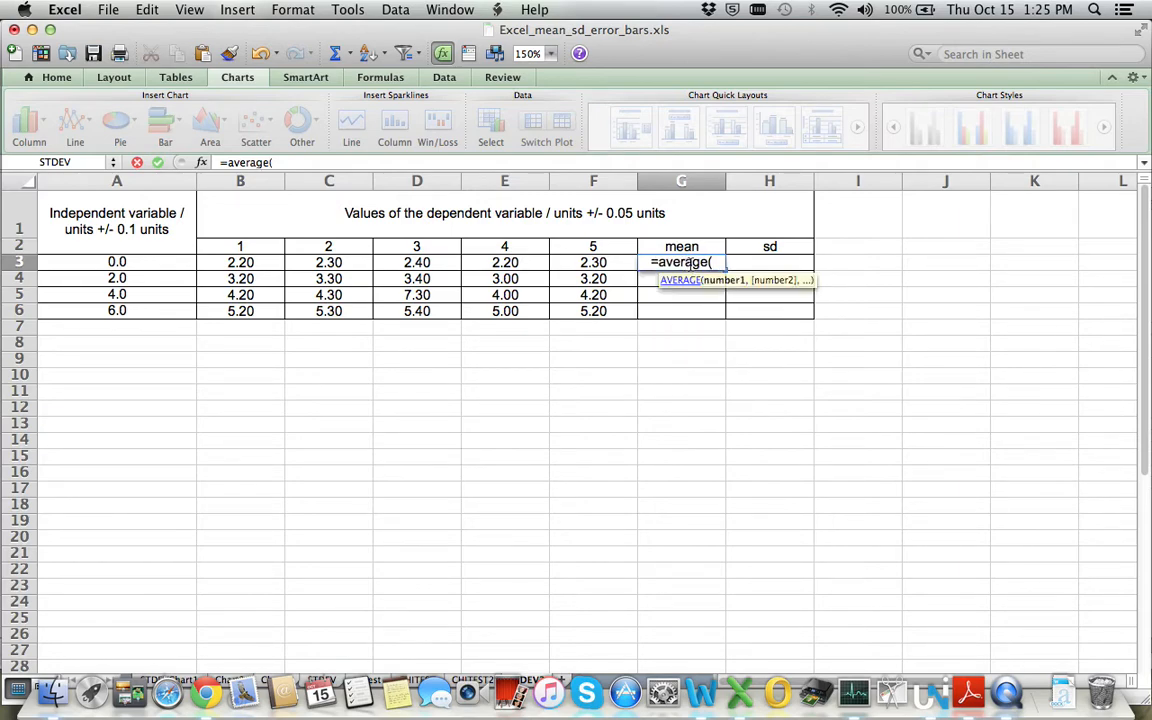
pyautogui.click(260, 261)
pyautogui.moveTo(260, 263); pyautogui.dragTo(571, 250)
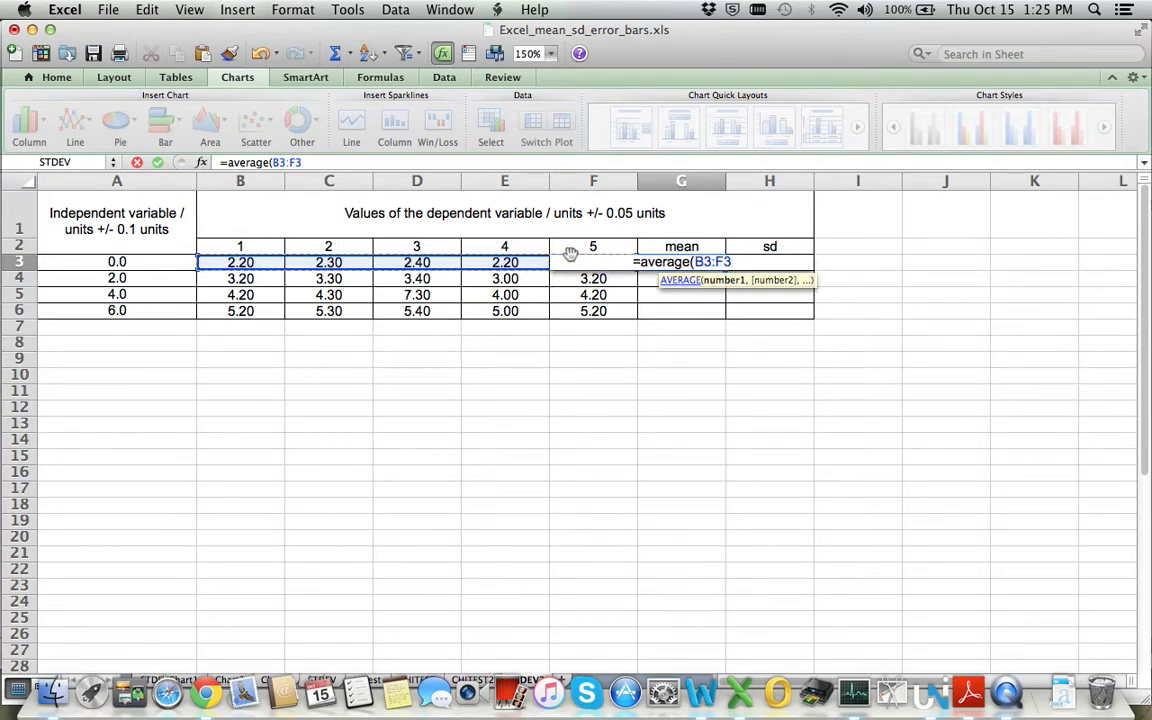
pyautogui.press('Return')
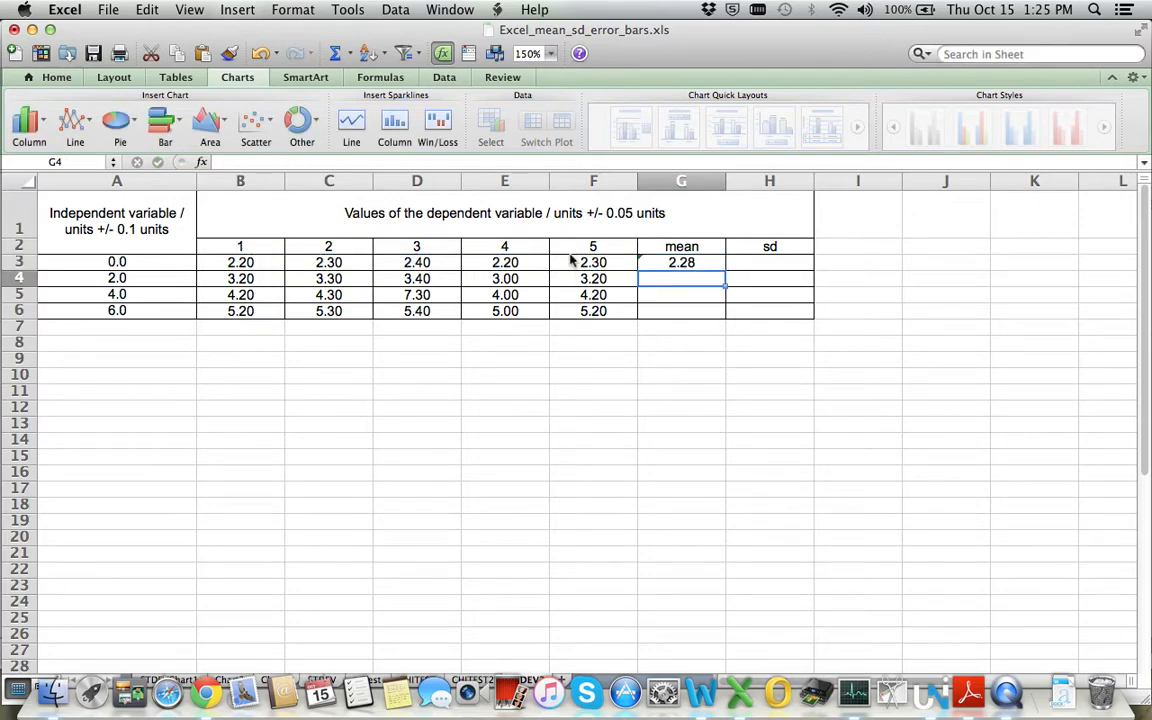
pyautogui.click(702, 263)
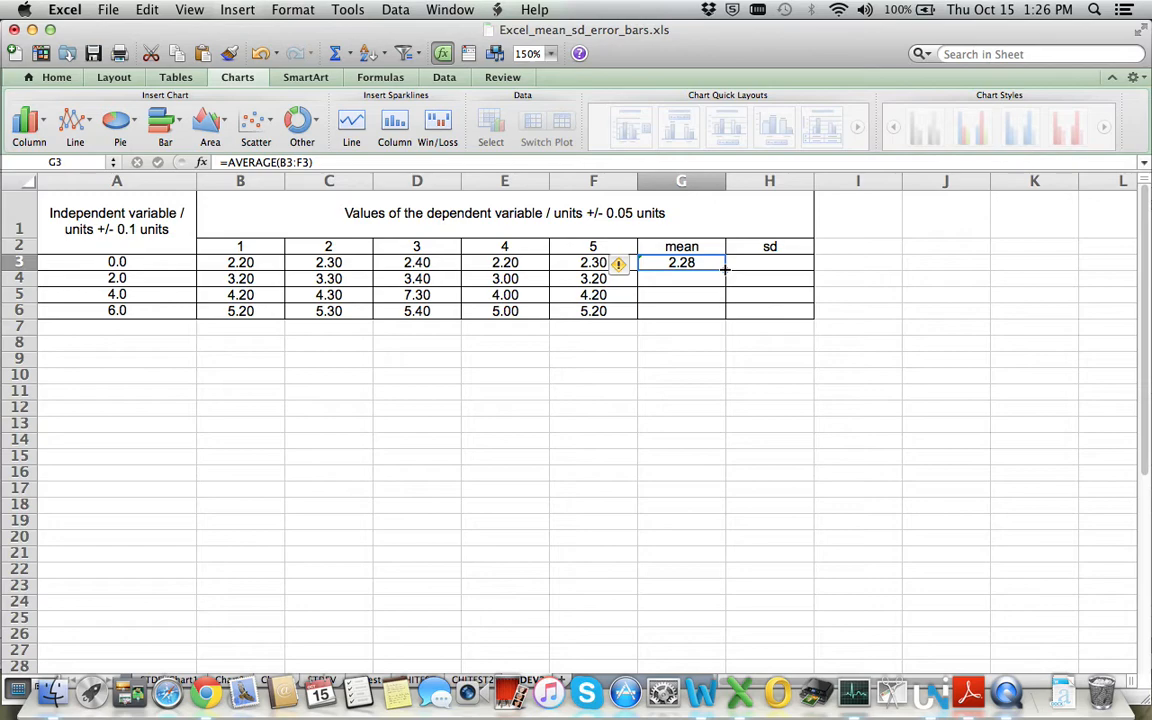
pyautogui.moveTo(725, 268); pyautogui.dragTo(723, 321)
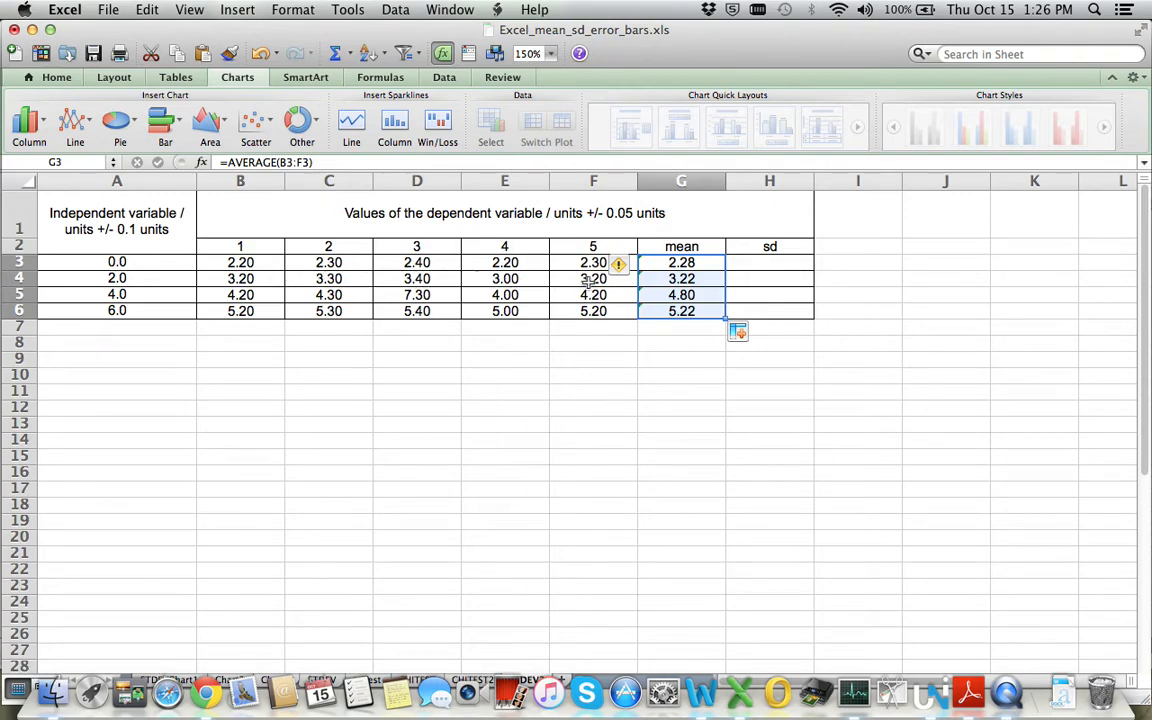
# Calculate the standard deviation of the five values in H3 with =STDEV(B3:F3) and fill the formula down to H6.
pyautogui.click(754, 264)
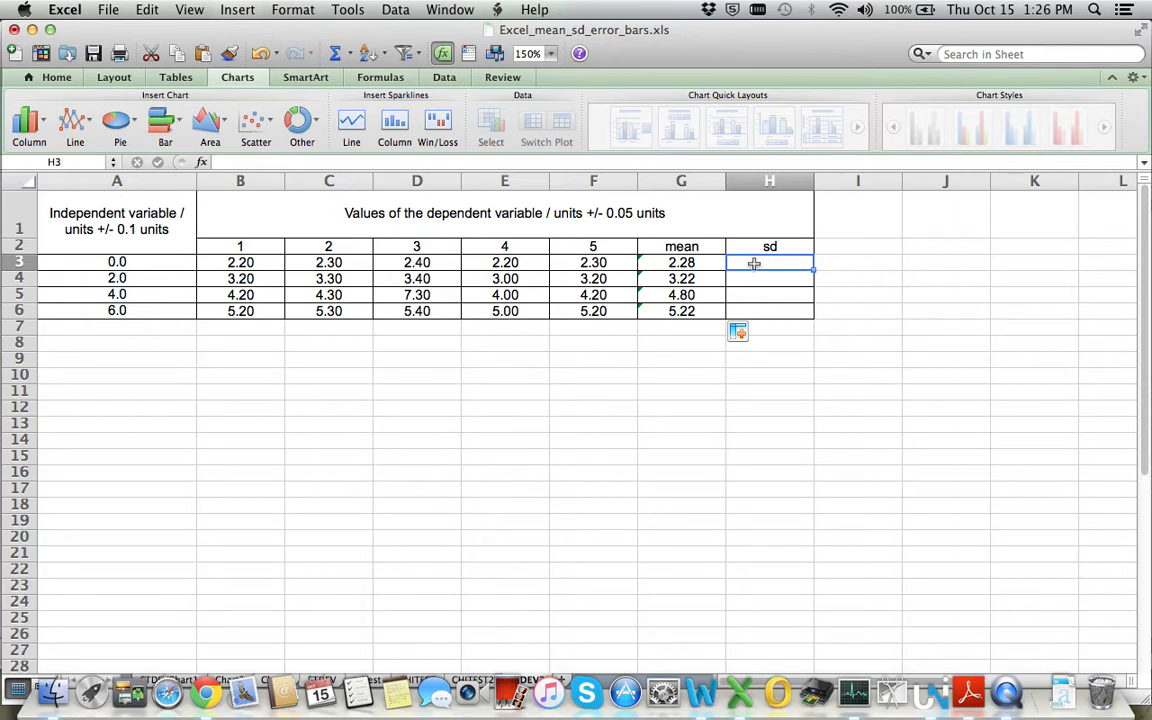
pyautogui.write('=')
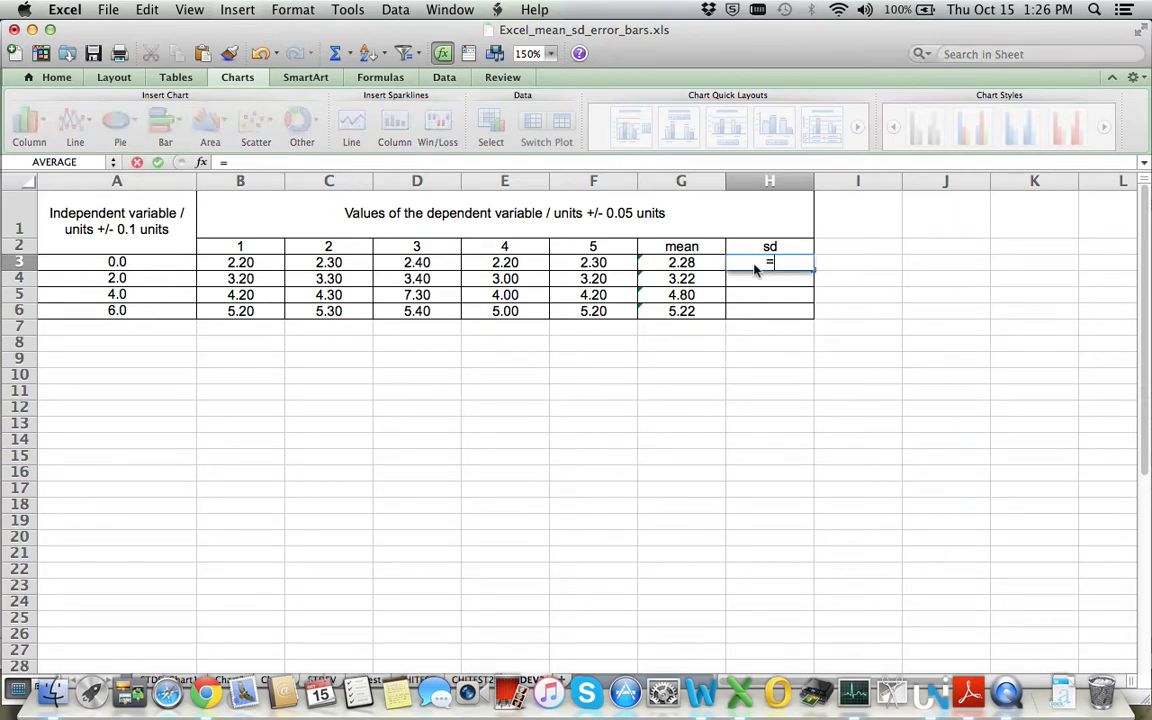
pyautogui.write('st')
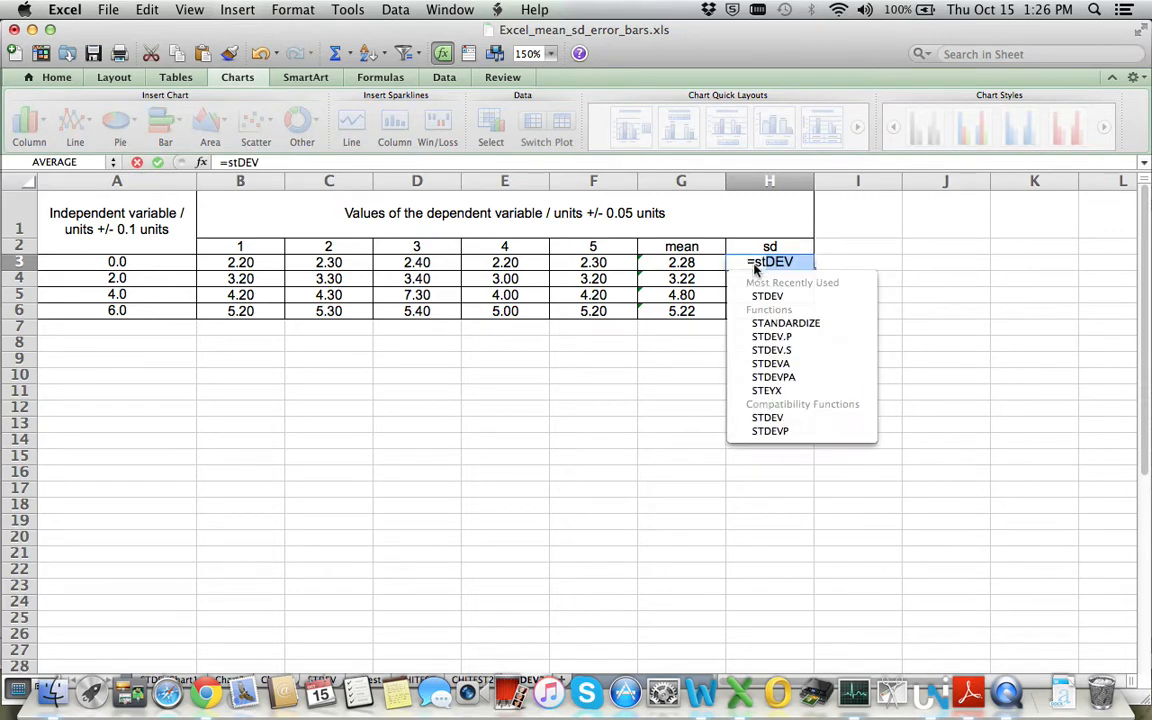
pyautogui.write('dev(')
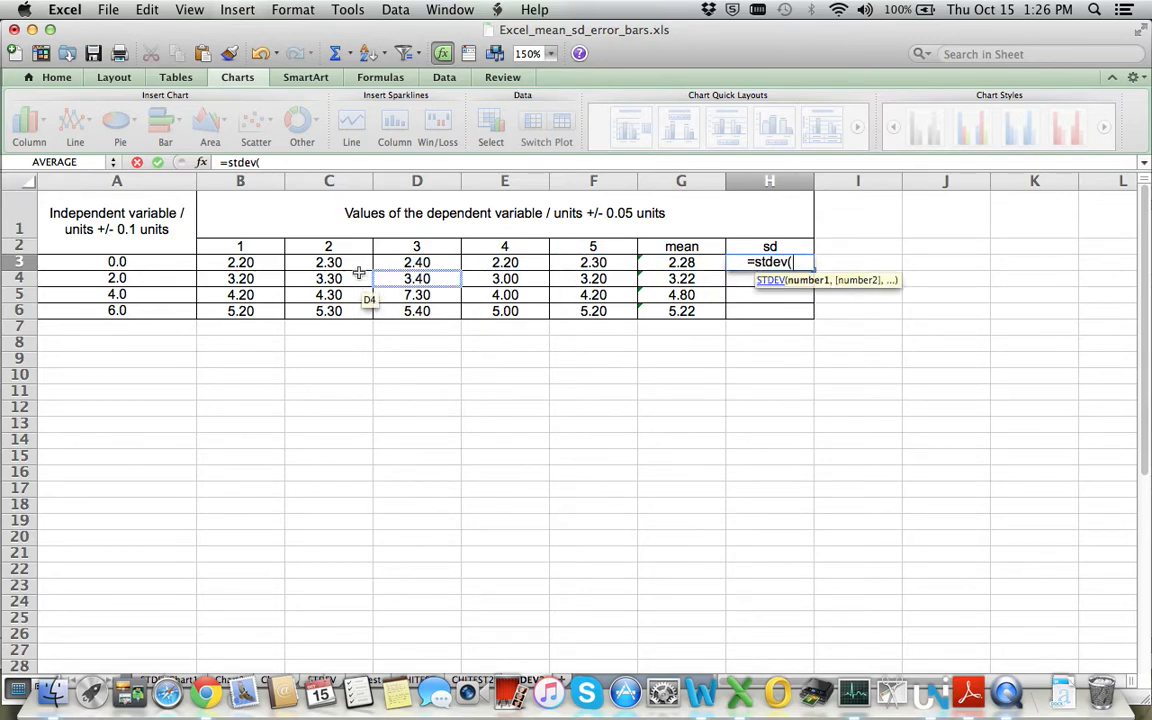
pyautogui.moveTo(240, 261); pyautogui.dragTo(596, 267)
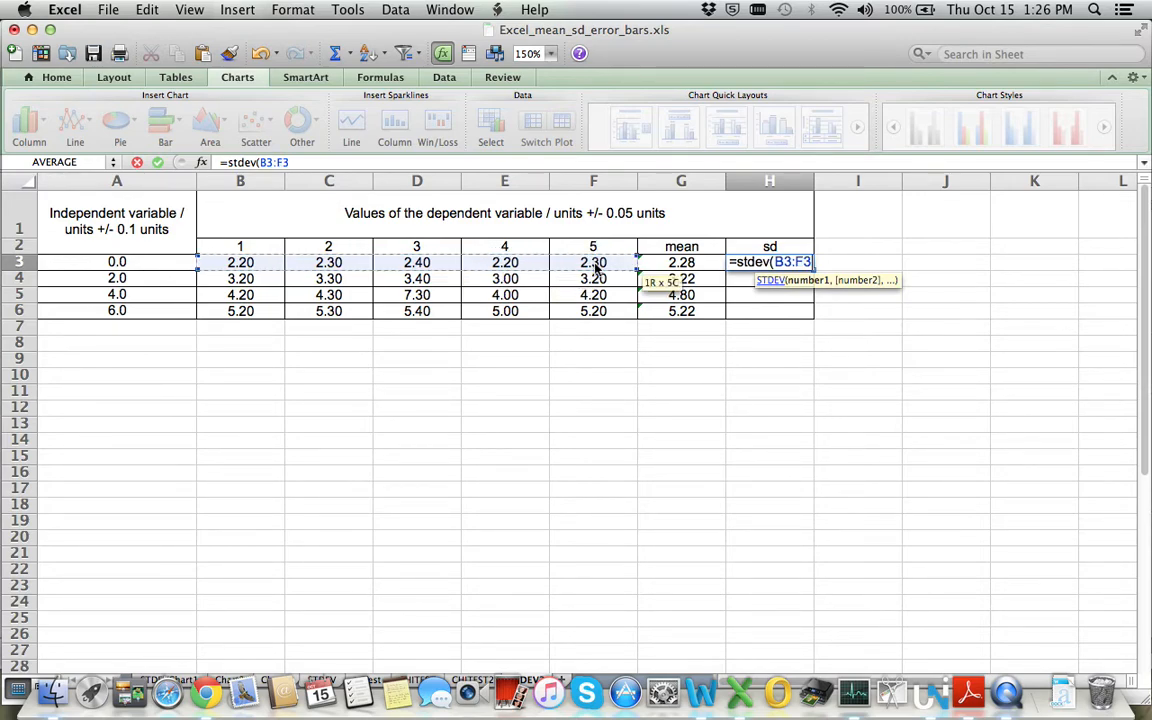
pyautogui.press('Return')
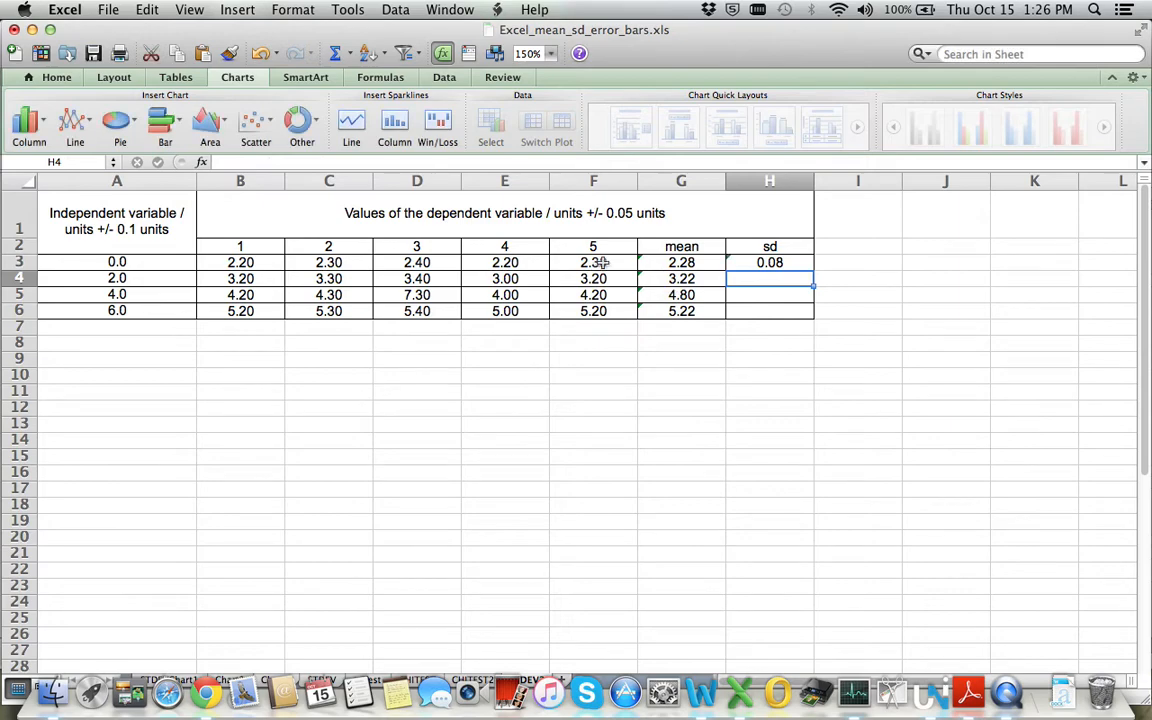
pyautogui.click(748, 262)
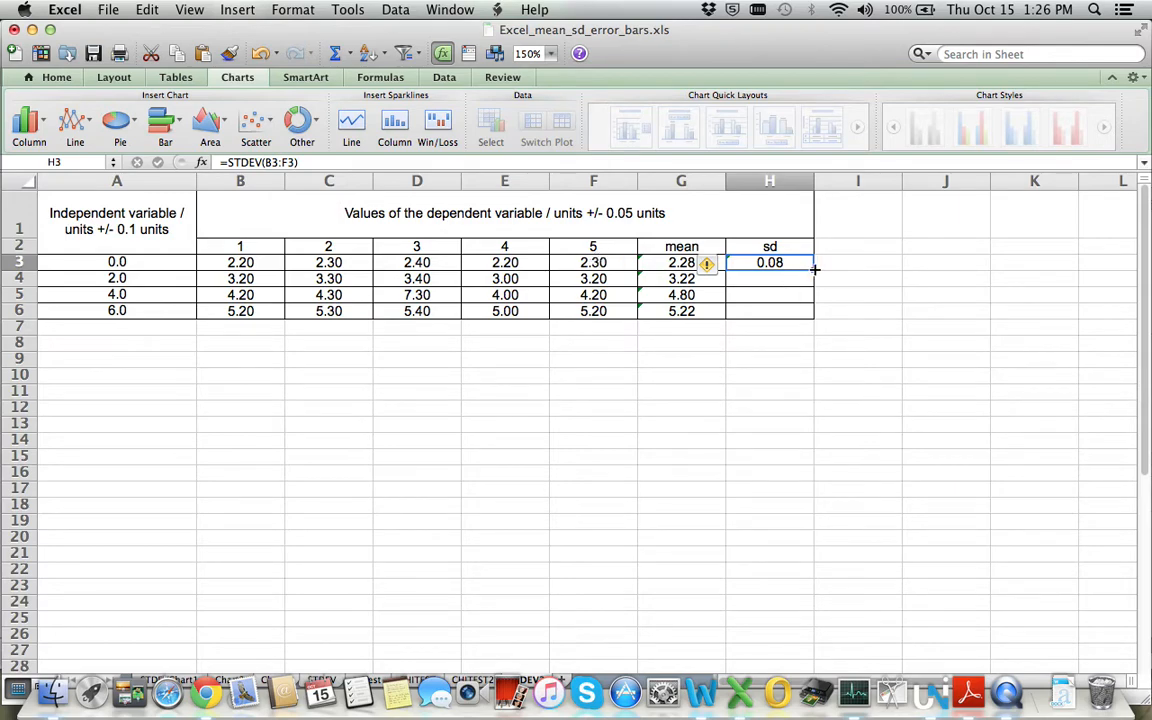
pyautogui.moveTo(814, 270); pyautogui.dragTo(812, 314)
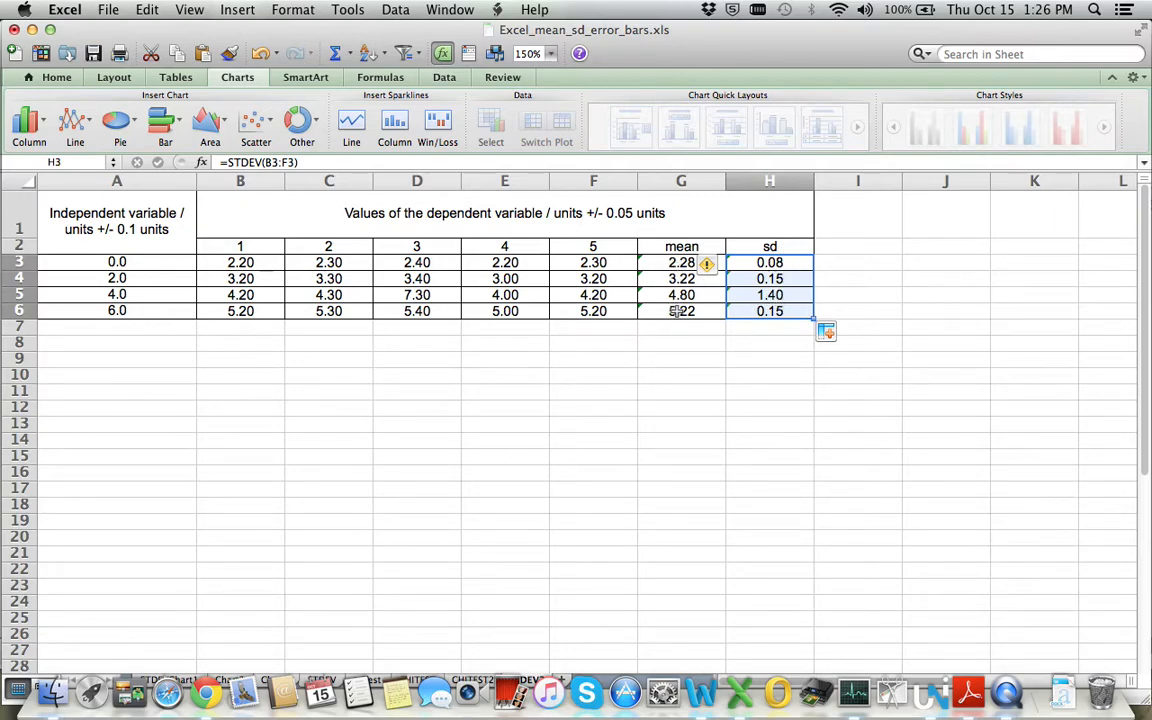
# Add the independent variable value 8.0 in cell A7, directly below the table's last row.
pyautogui.click(111, 328)
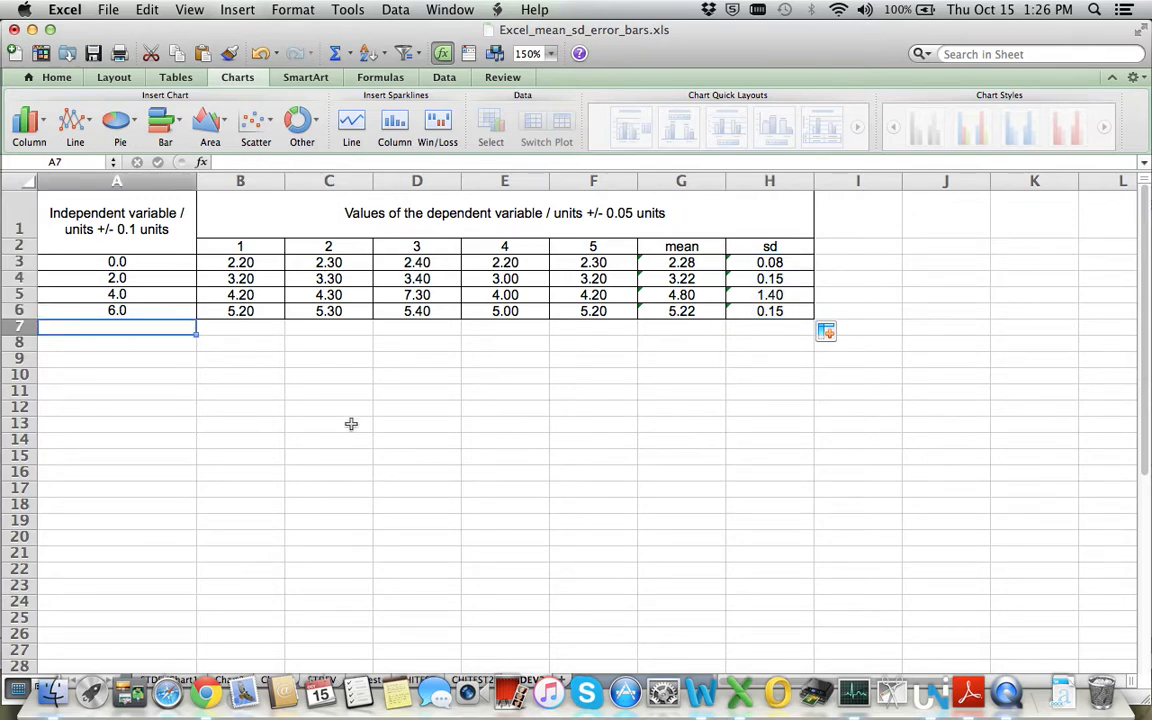
pyautogui.write('8.0')
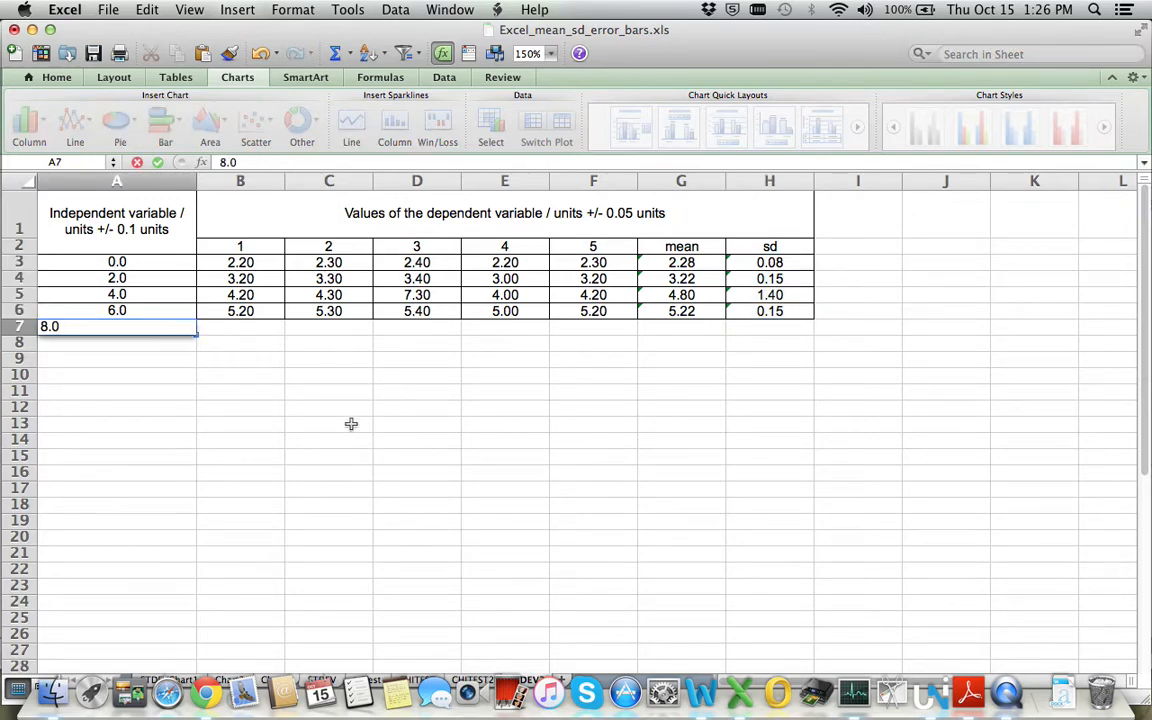
pyautogui.press('Return')
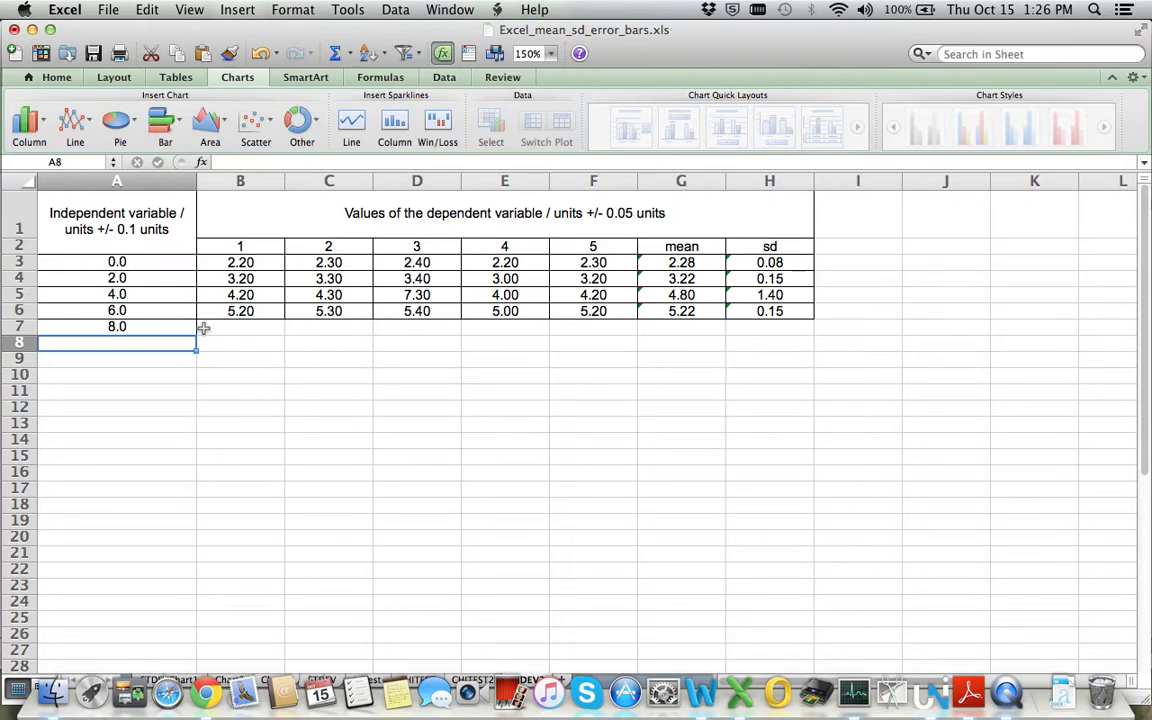
# Enter the five dependent variable values 6.30, 6.25, 6.57, 7.01 and 5.93 in cells B7 to F7.
pyautogui.click(249, 330)
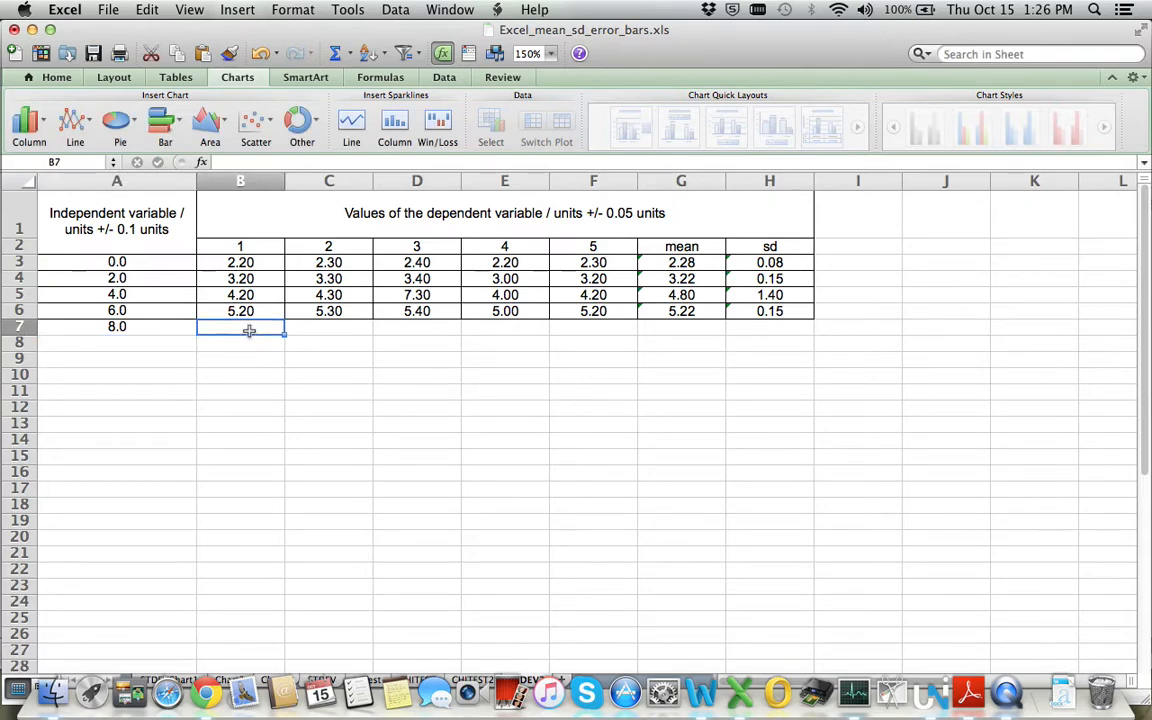
pyautogui.write('6.30')
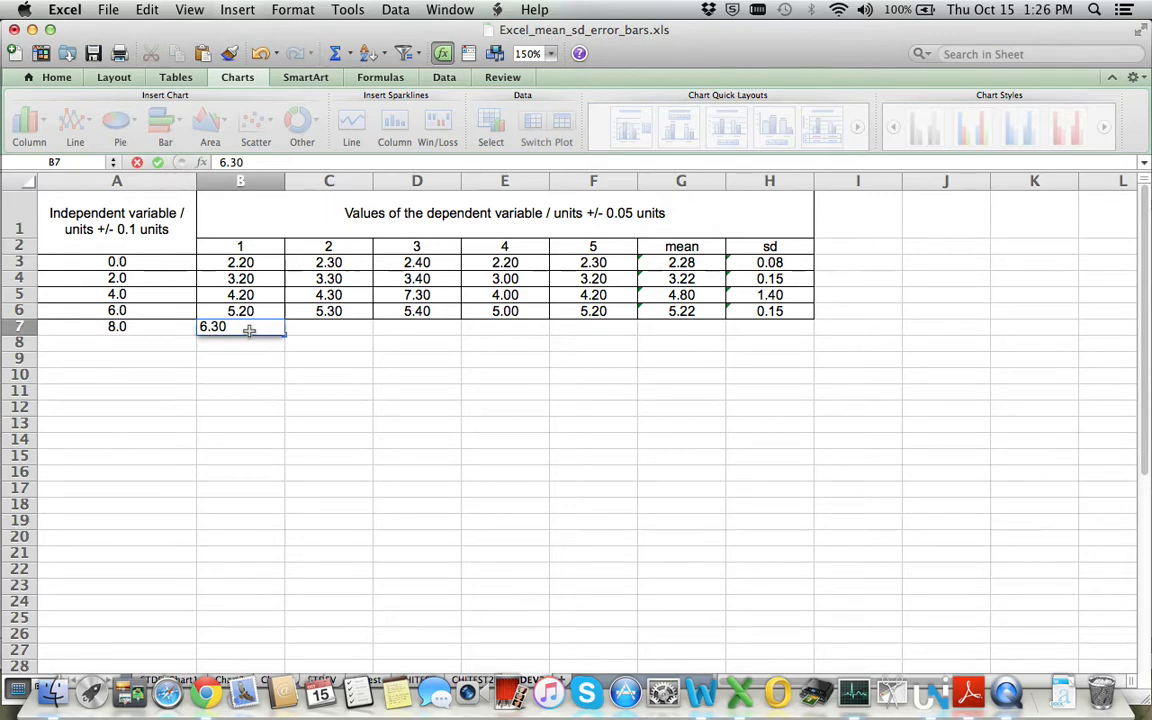
pyautogui.press('Tab')
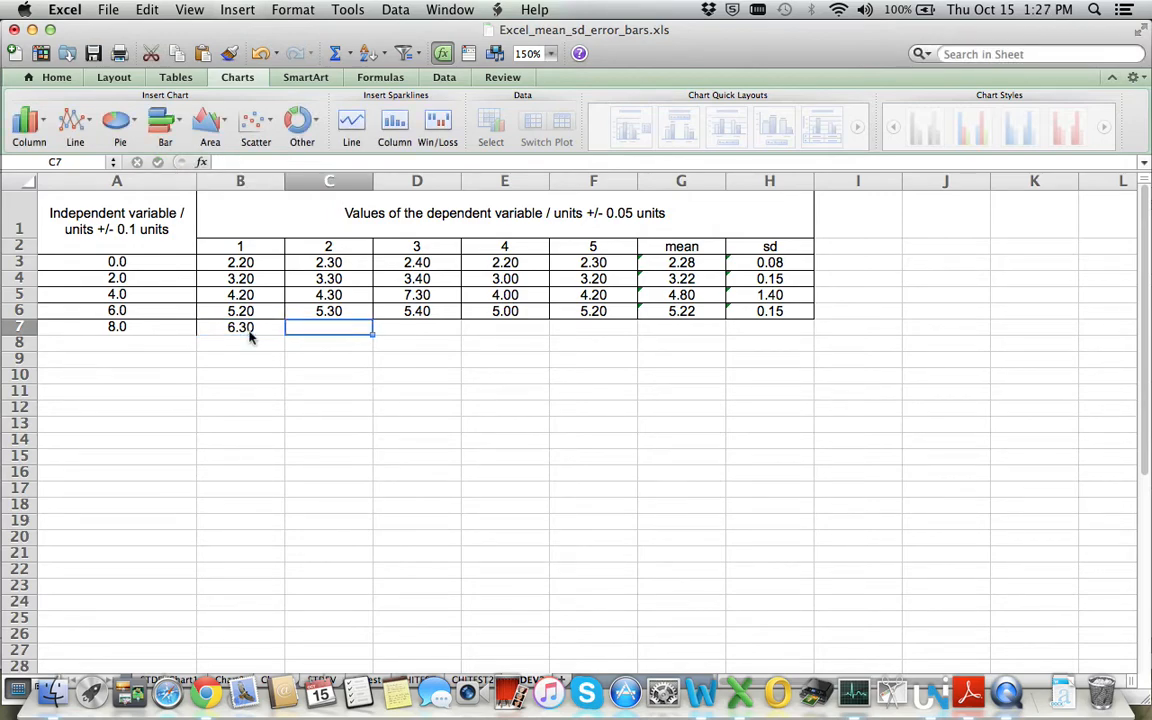
pyautogui.write('6.25')
pyautogui.press('Tab')
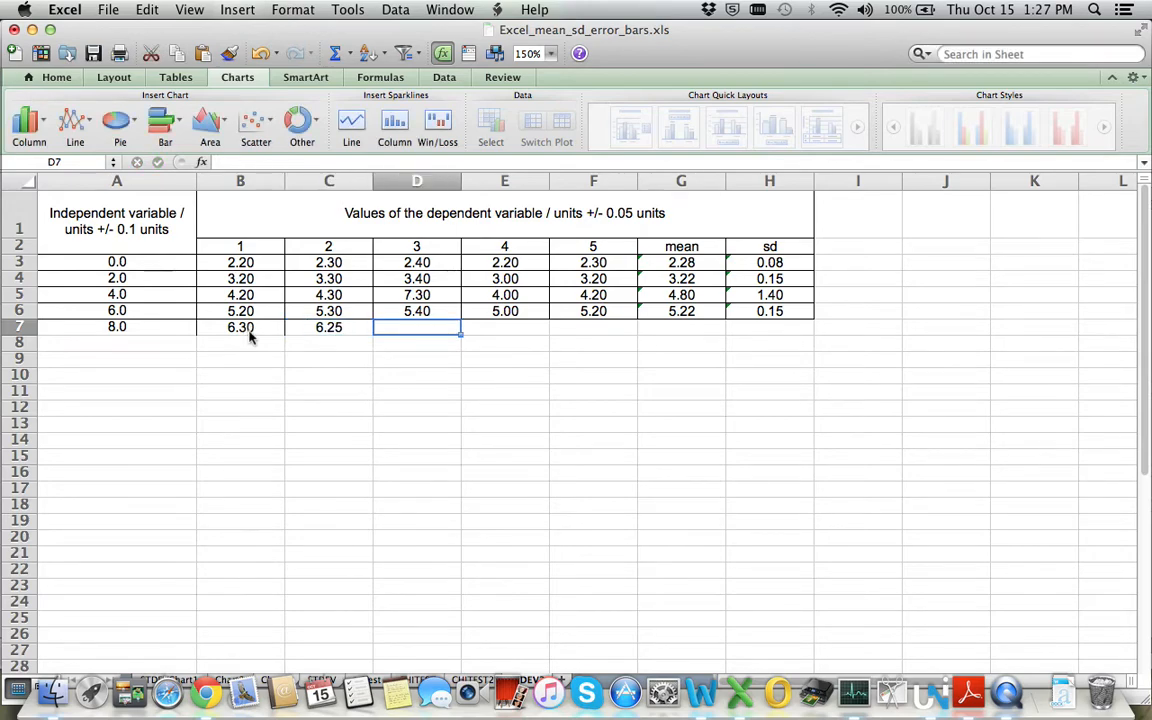
pyautogui.write('6.57')
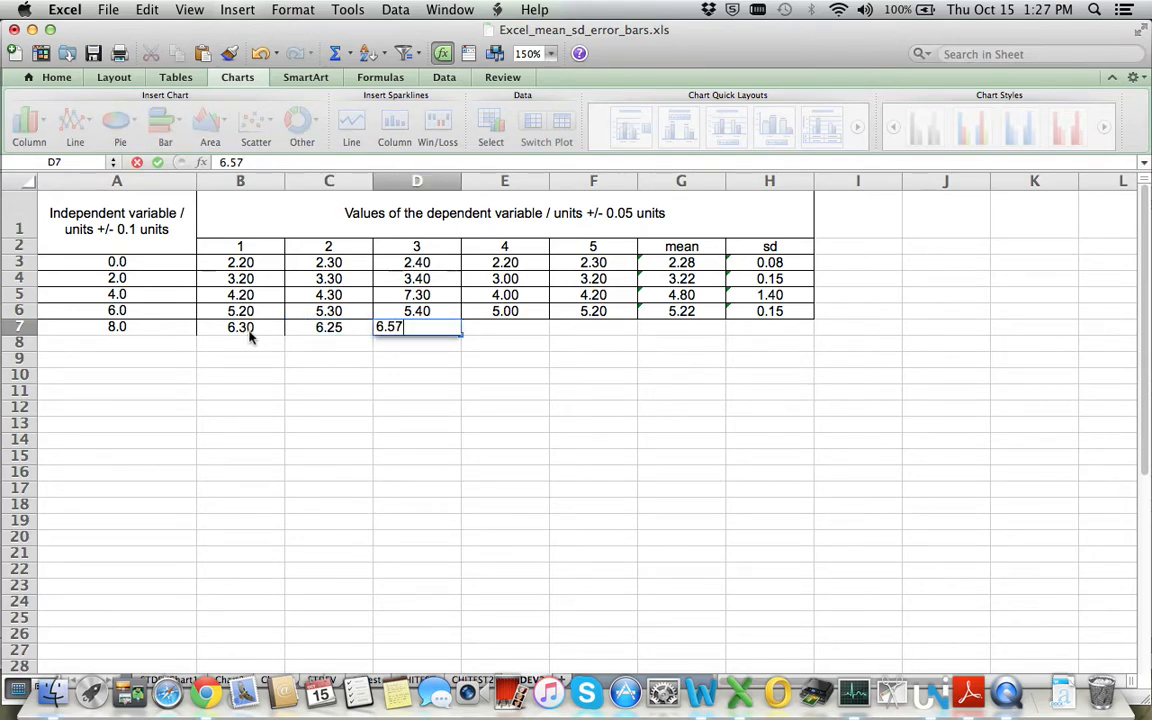
pyautogui.press('Tab')
pyautogui.write('7.')
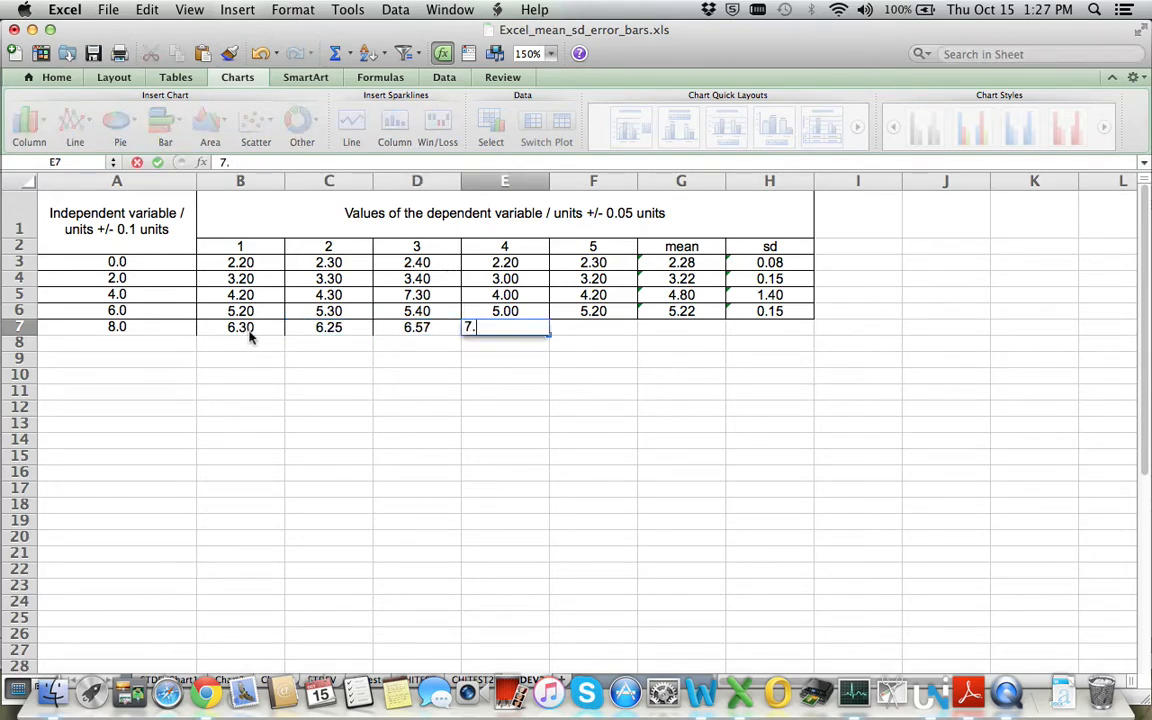
pyautogui.press('Tab')
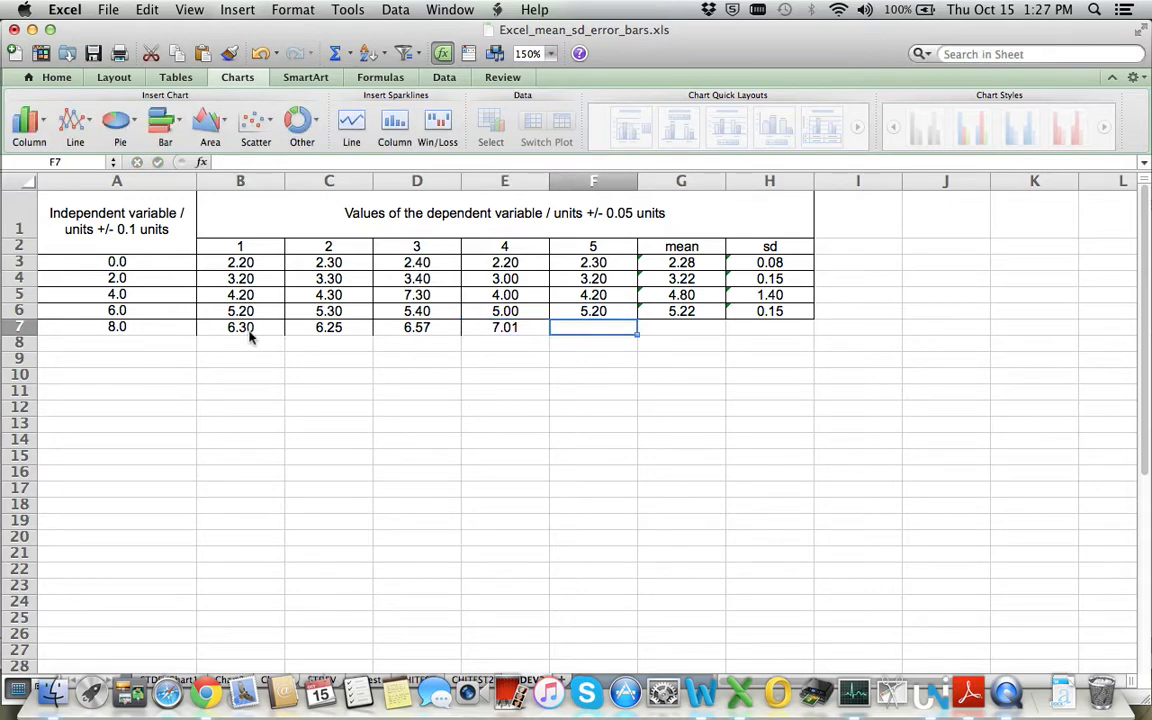
pyautogui.write('5.')
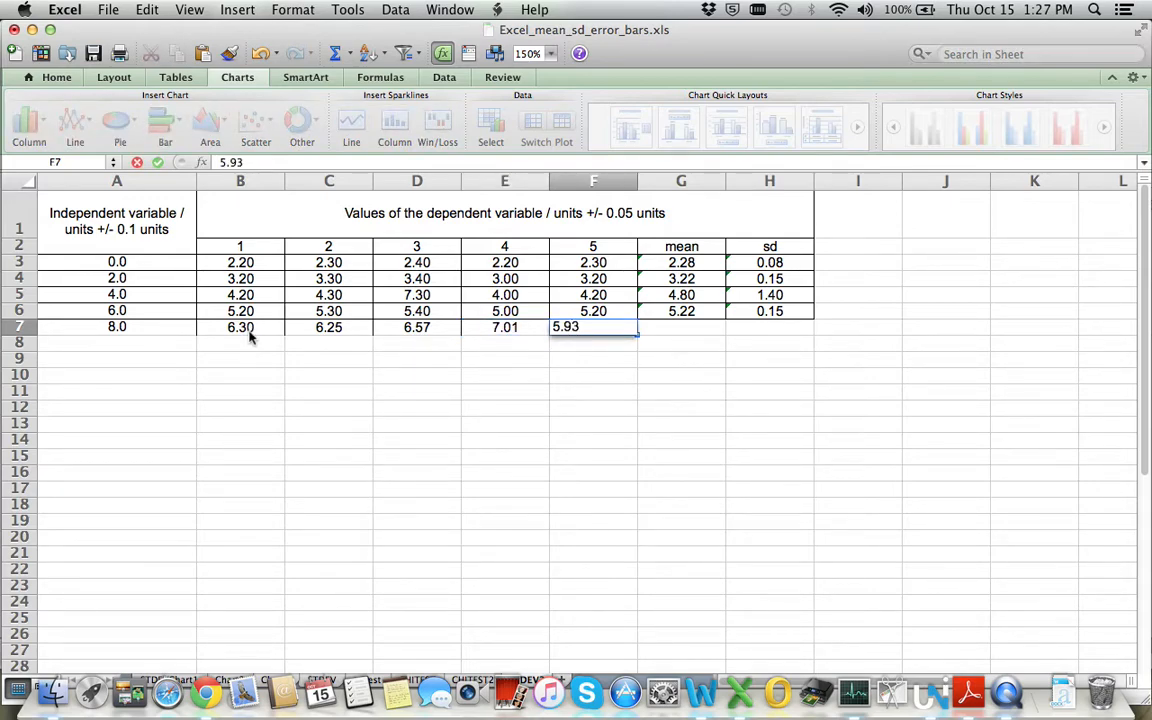
pyautogui.write('93')
pyautogui.press('Tab')
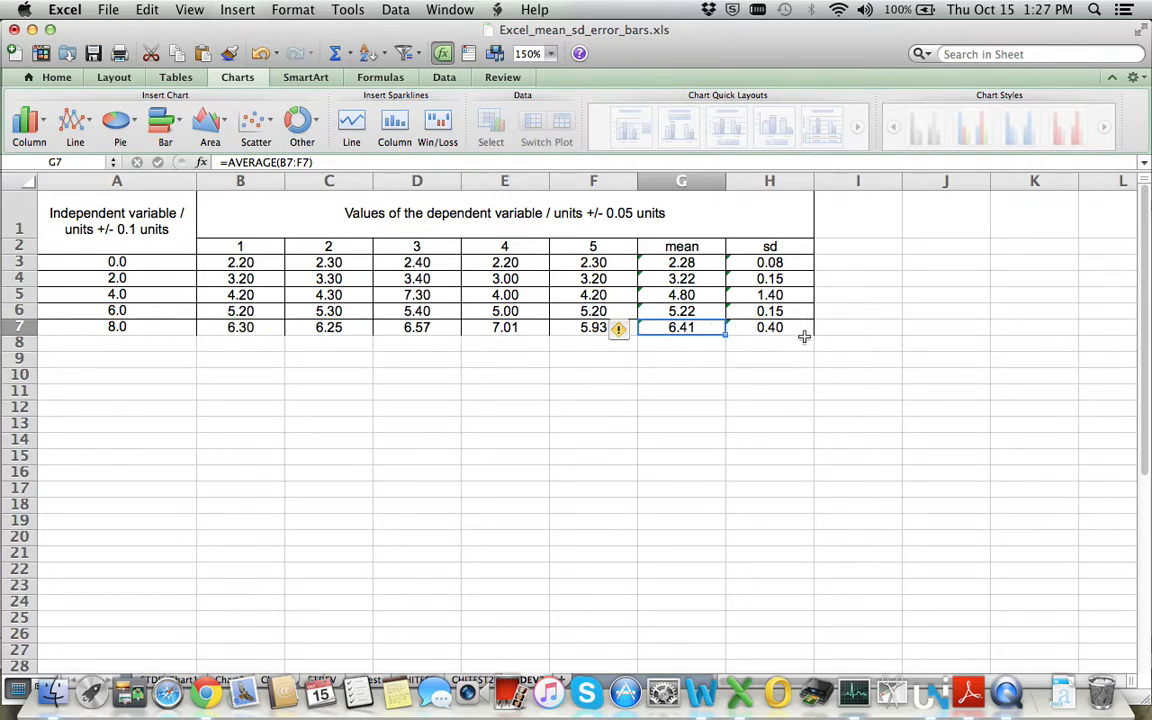
# Apply All Borders to the new table row, cells A7 to H7.
pyautogui.moveTo(771, 328); pyautogui.dragTo(15, 328)
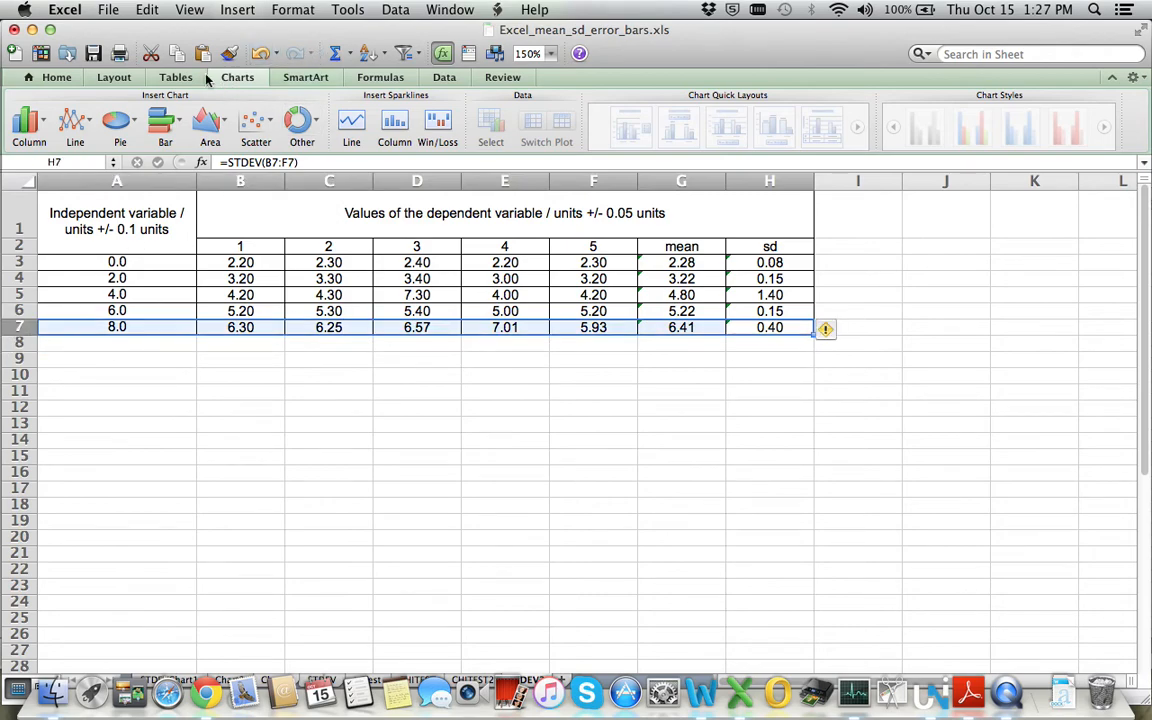
pyautogui.click(52, 78)
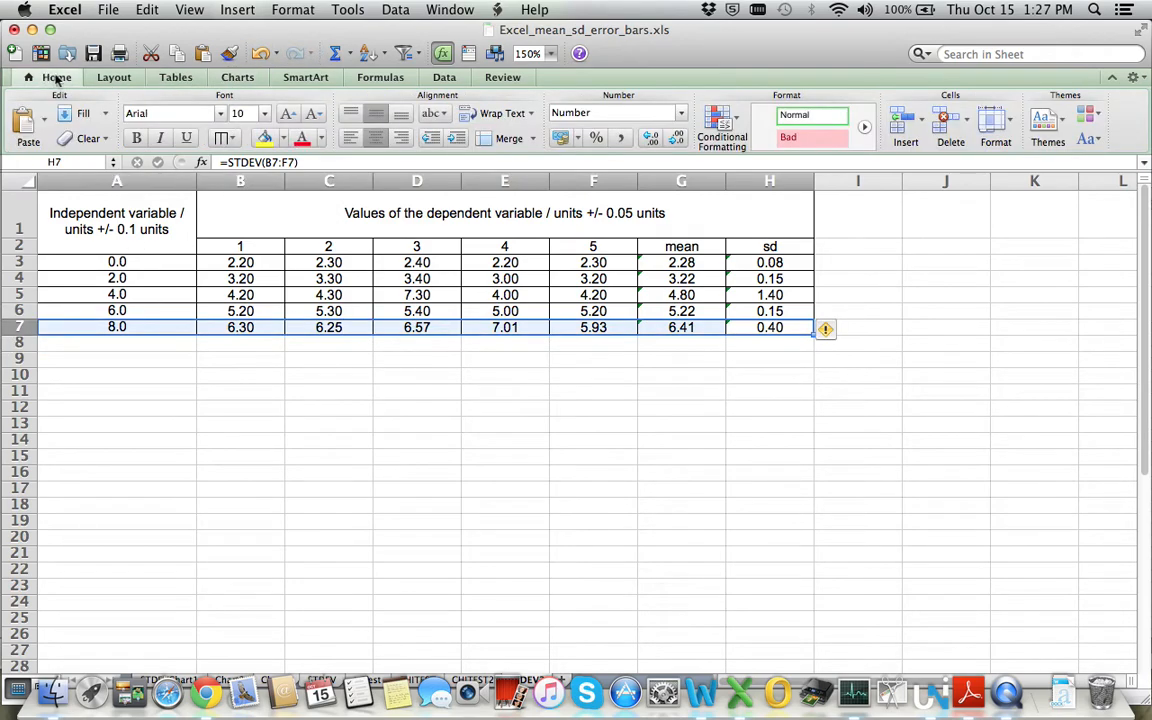
pyautogui.click(230, 139)
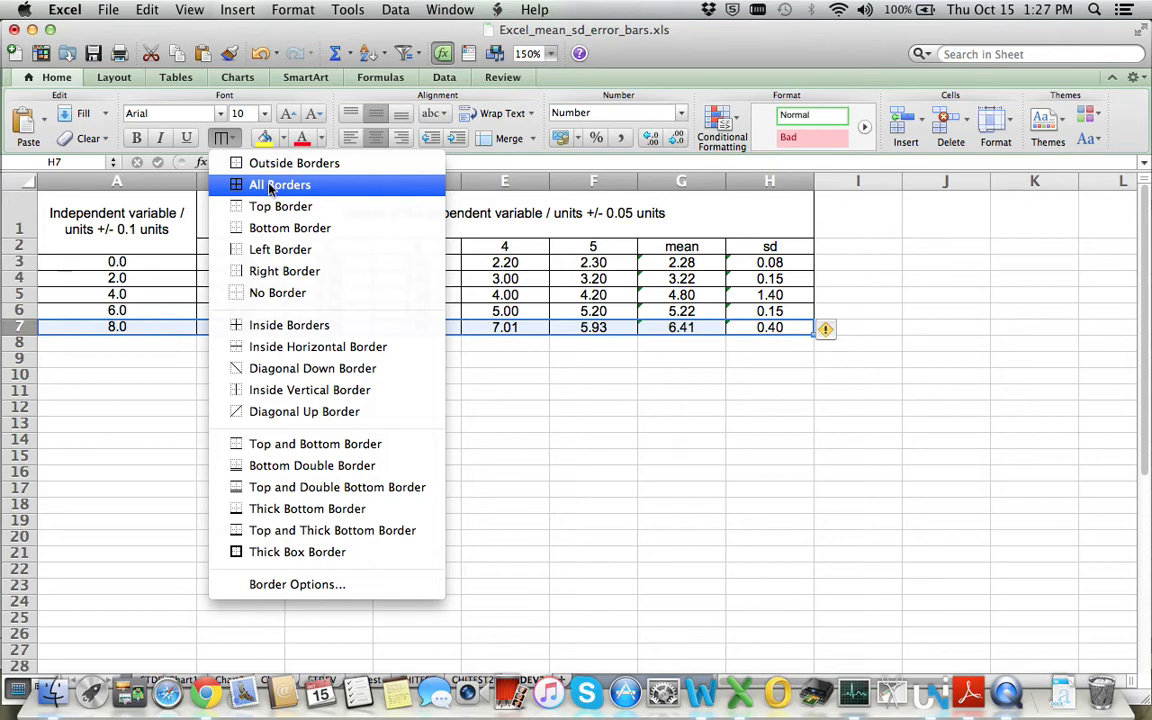
pyautogui.click(270, 186)
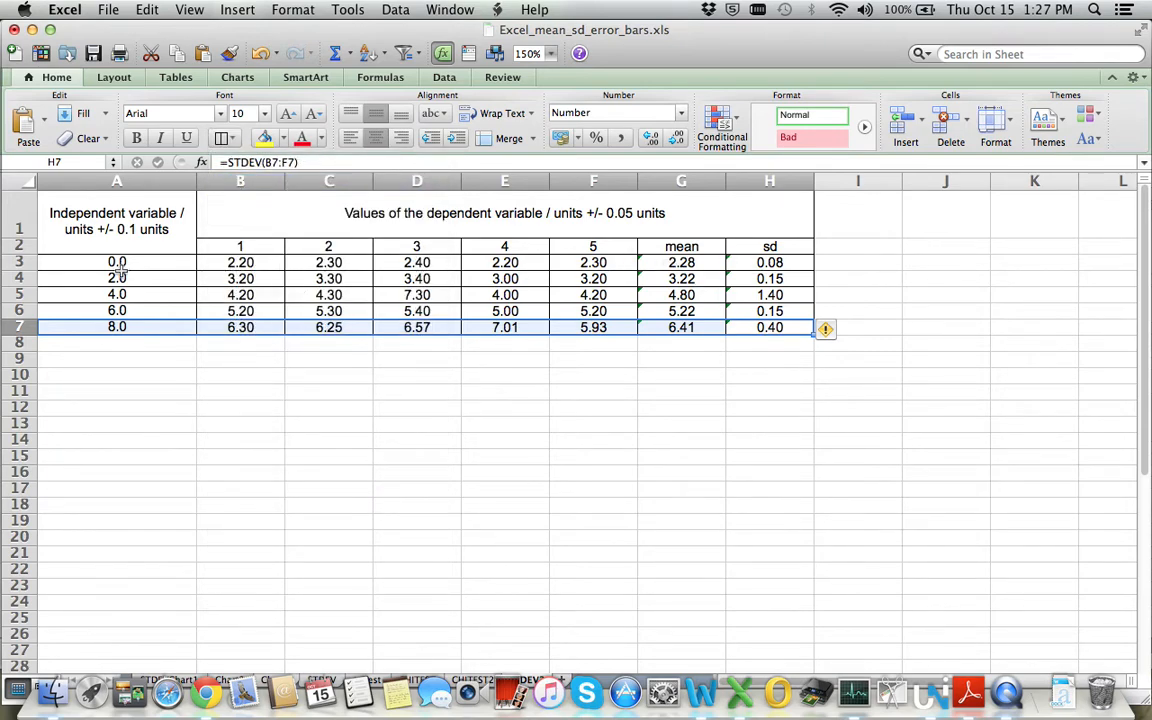
pyautogui.click(704, 266)
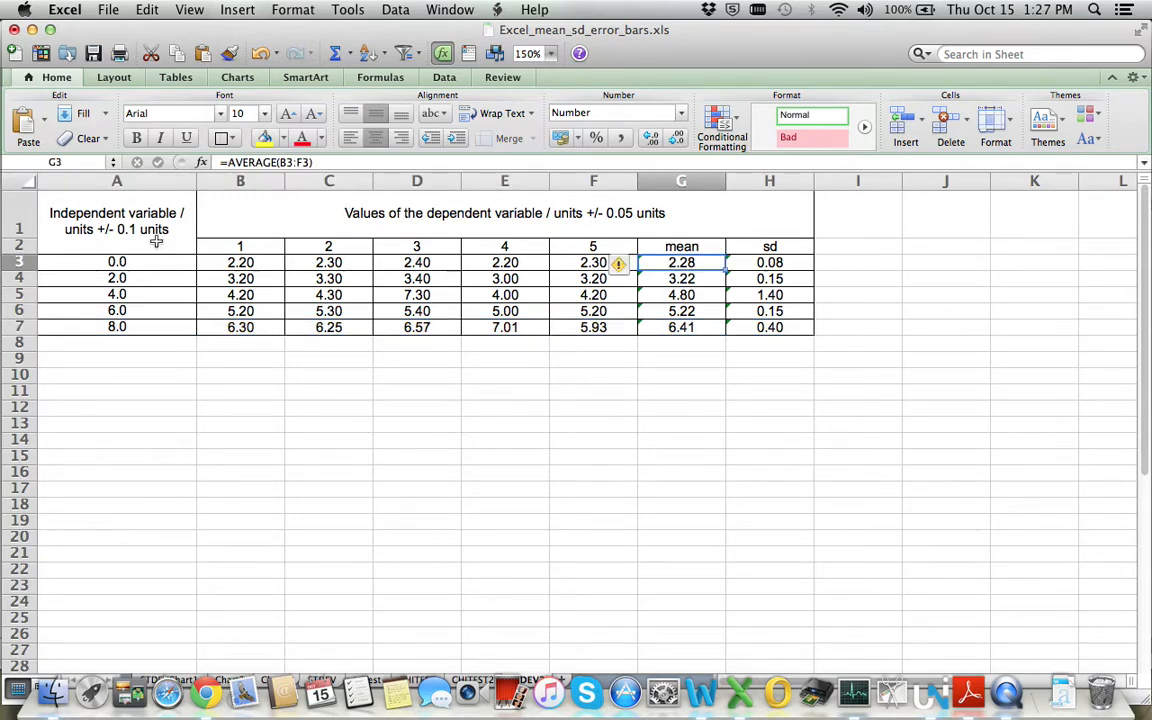
# Insert a Marked Scatter chart of the means in G3:G7 against the independent variable in A3:A7 and place it just below the table.
pyautogui.moveTo(138, 263); pyautogui.dragTo(141, 327)
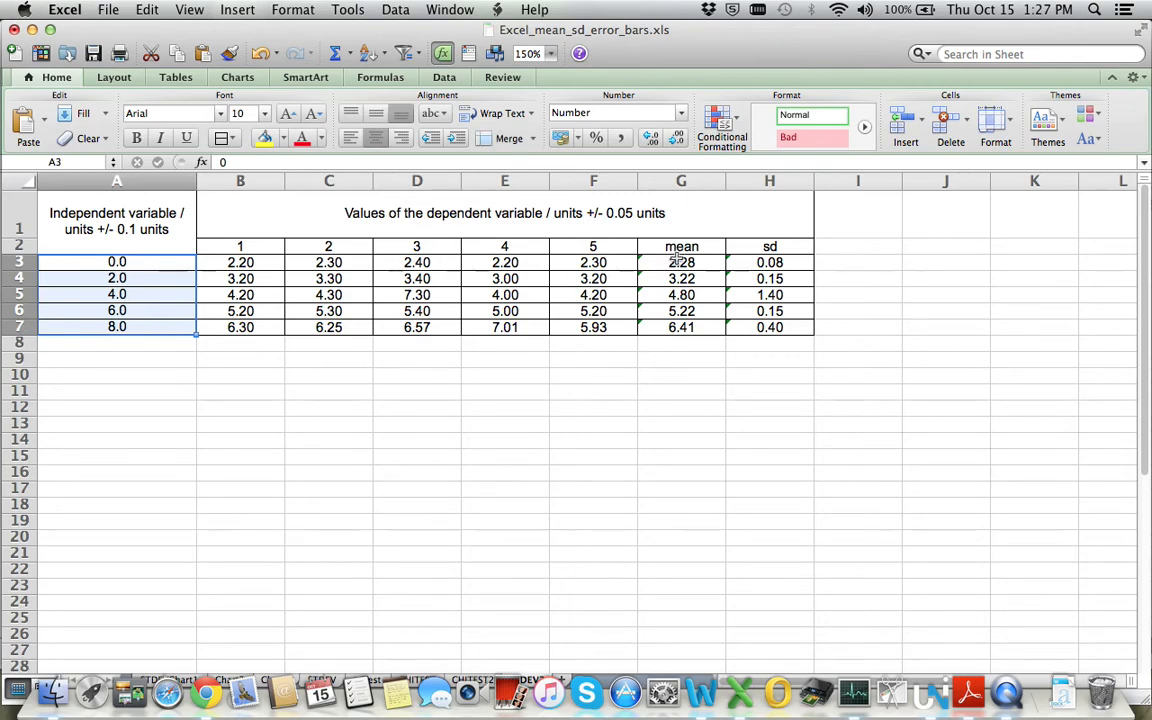
pyautogui.moveTo(681, 262); pyautogui.dragTo(675, 327)
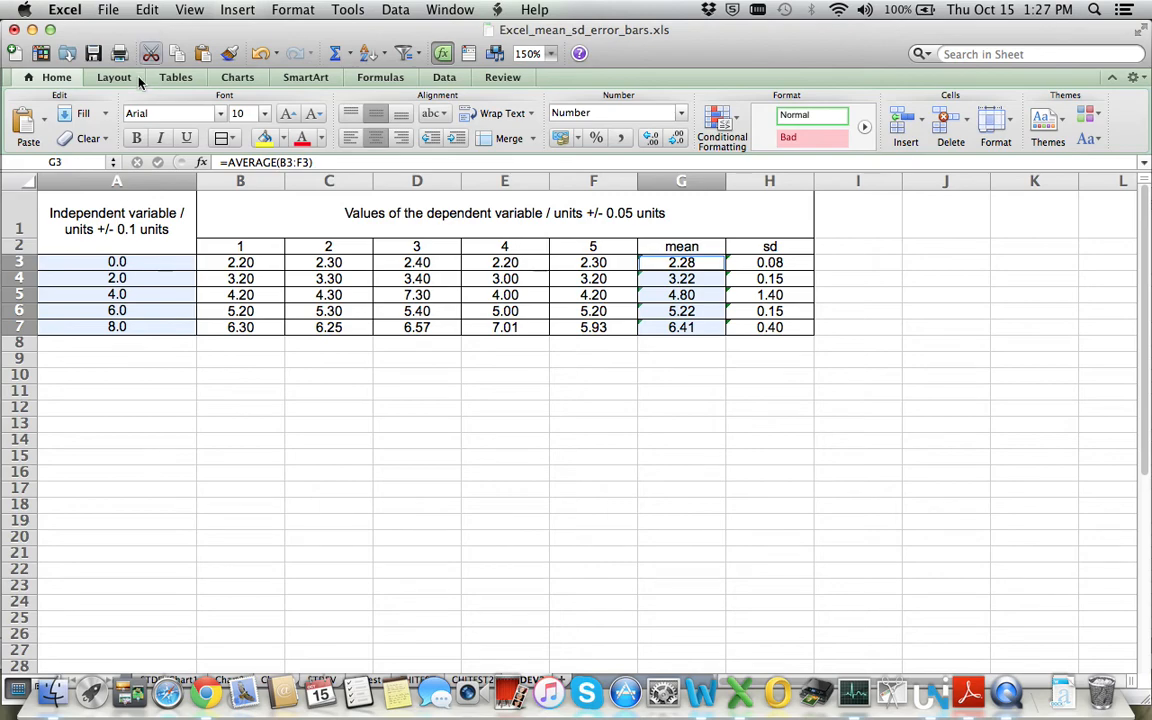
pyautogui.click(237, 78)
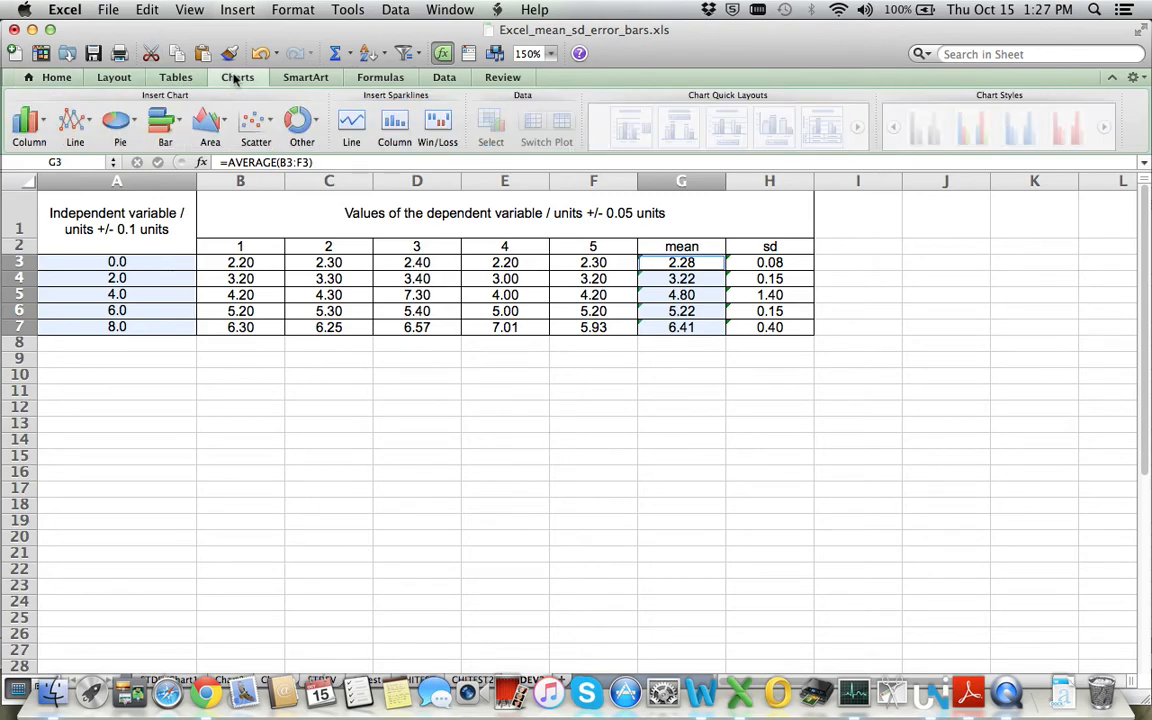
pyautogui.click(256, 121)
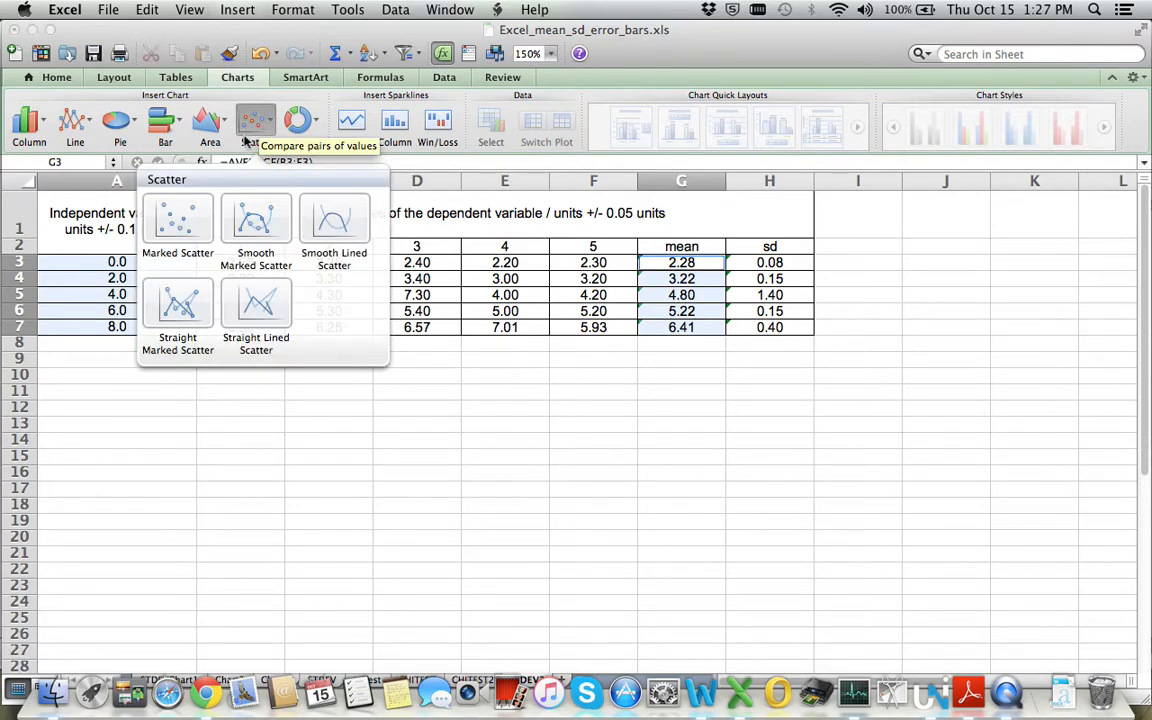
pyautogui.click(172, 232)
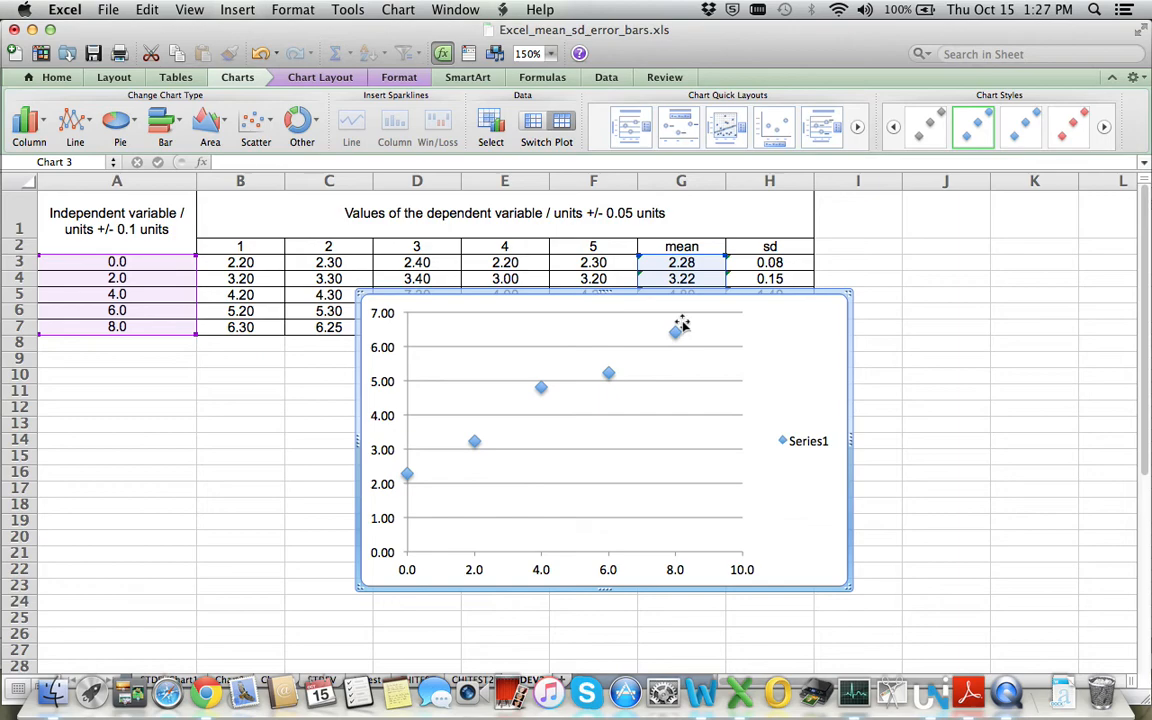
pyautogui.moveTo(777, 357); pyautogui.dragTo(630, 363)
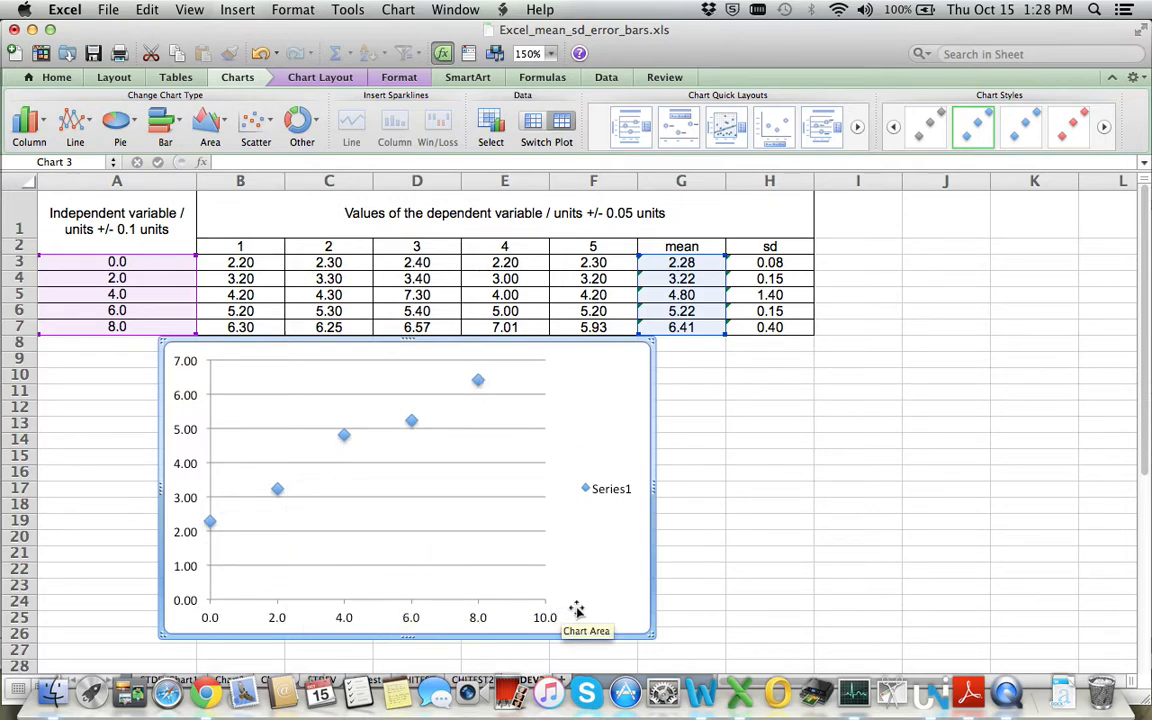
pyautogui.moveTo(638, 355); pyautogui.dragTo(636, 373)
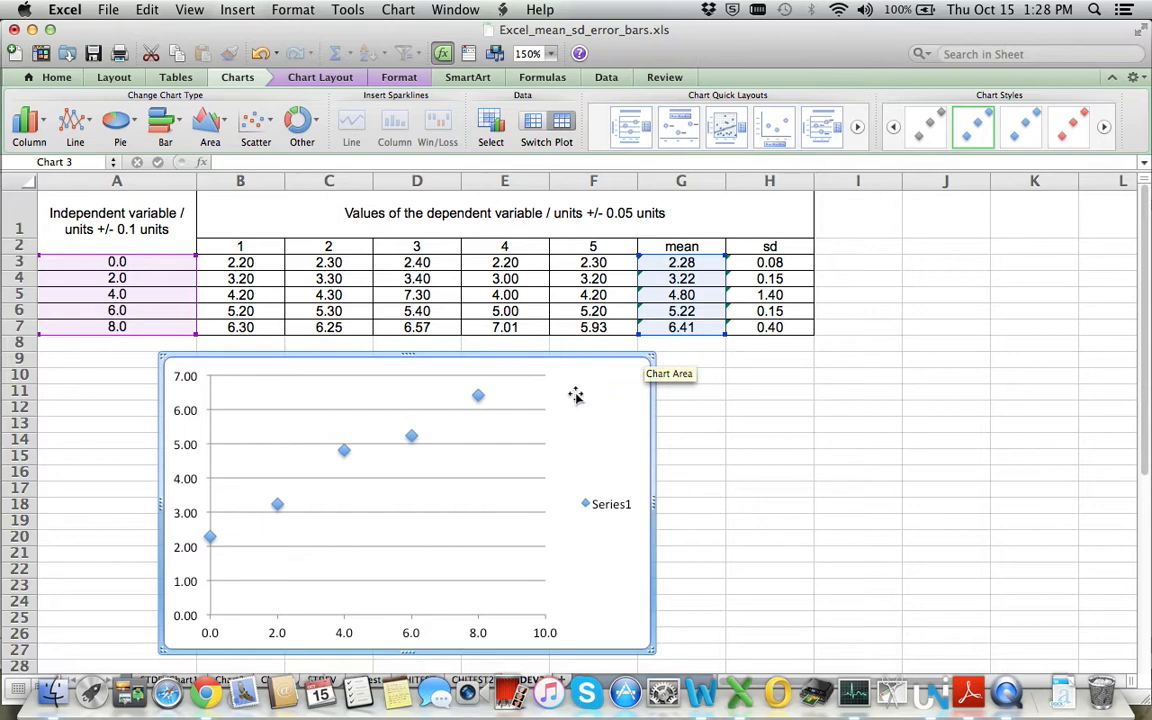
# Add a title to the scatter chart, keeping the default title formatting.
pyautogui.click(331, 80)
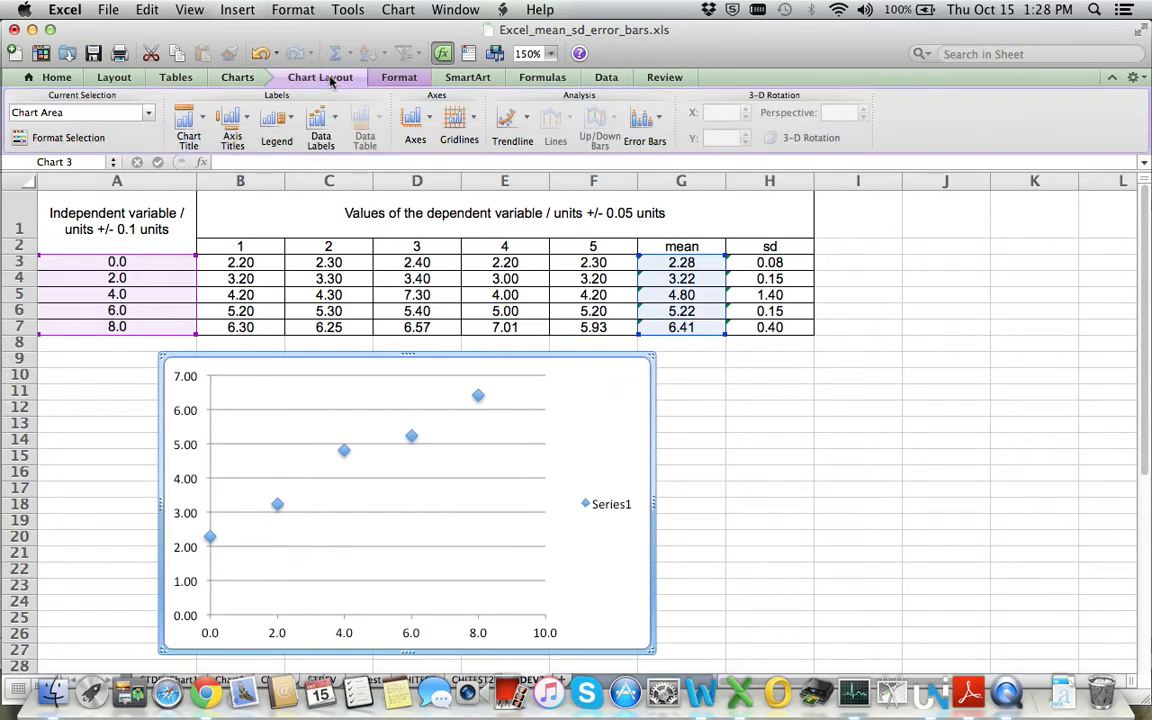
pyautogui.click(188, 118)
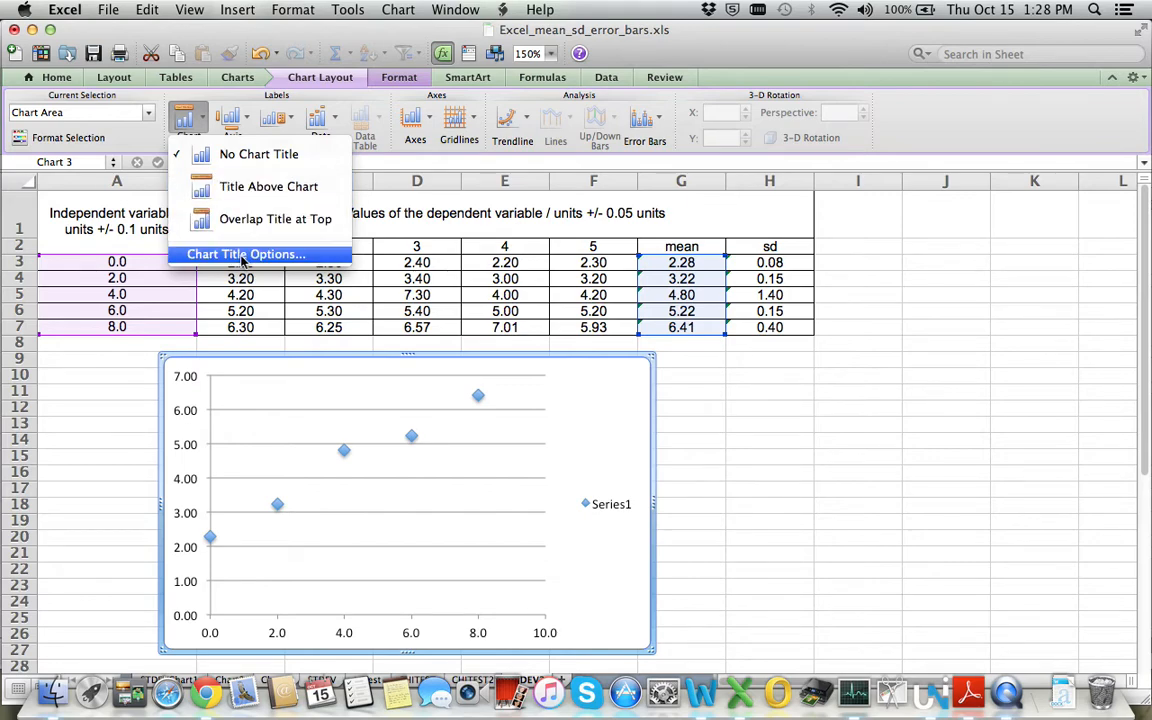
pyautogui.click(242, 258)
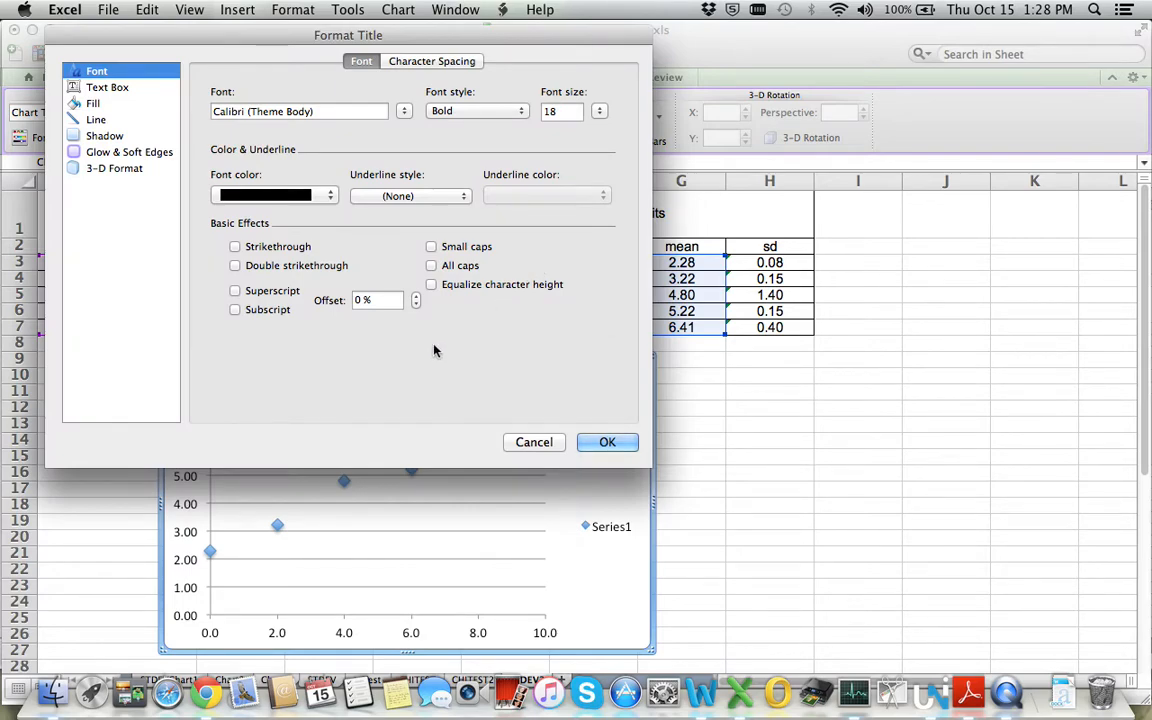
pyautogui.click(532, 442)
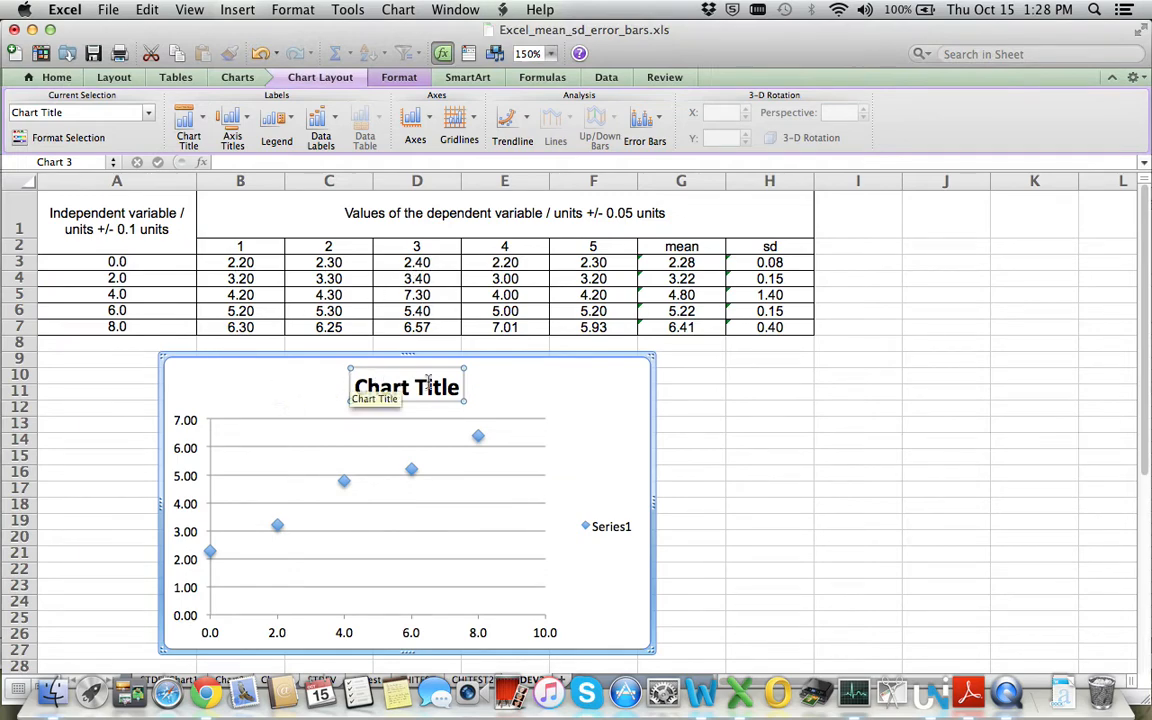
# Replace the placeholder chart title with "Graph to show how the dependent variable changes with the independent variable".
pyautogui.click(459, 386)
pyautogui.press('BackSpace')
pyautogui.press('BackSpace')
pyautogui.press('BackSpace')
pyautogui.press('BackSpace')
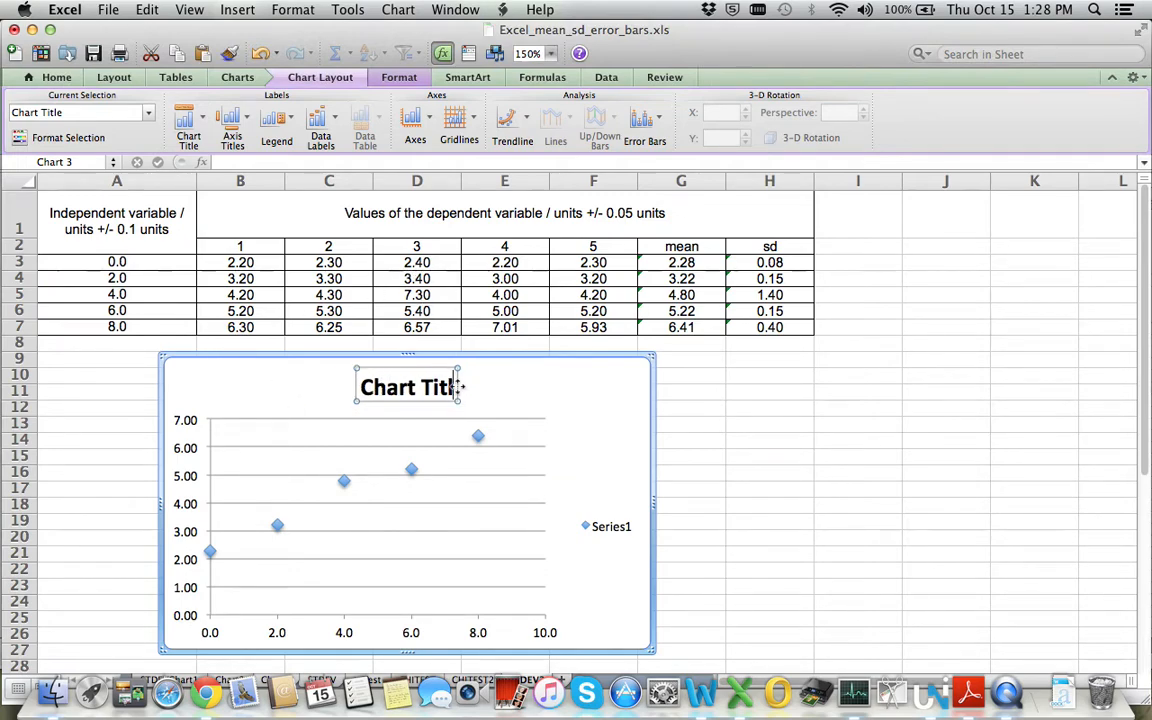
pyautogui.press('BackSpace')
pyautogui.press('BackSpace')
pyautogui.press('BackSpace')
pyautogui.press('BackSpace')
pyautogui.press('BackSpace')
pyautogui.press('BackSpace')
pyautogui.press('BackSpace')
pyautogui.write('Graph to show ho')
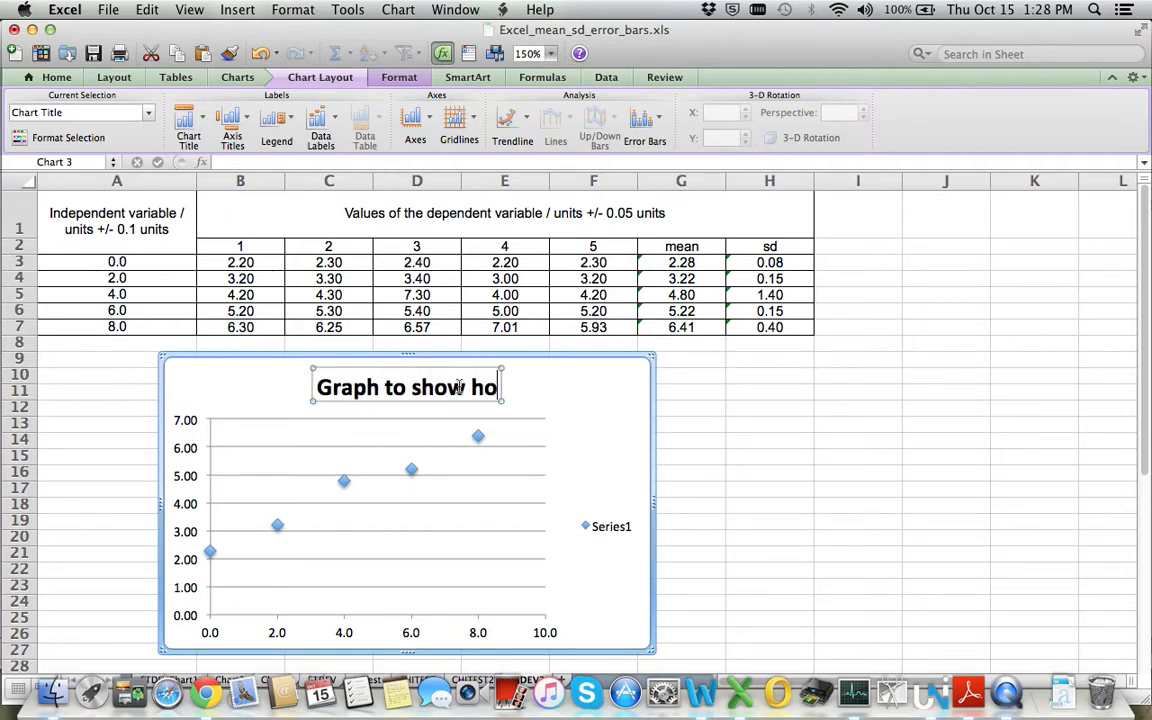
pyautogui.write('w the dependent variable changes with the independent variable')
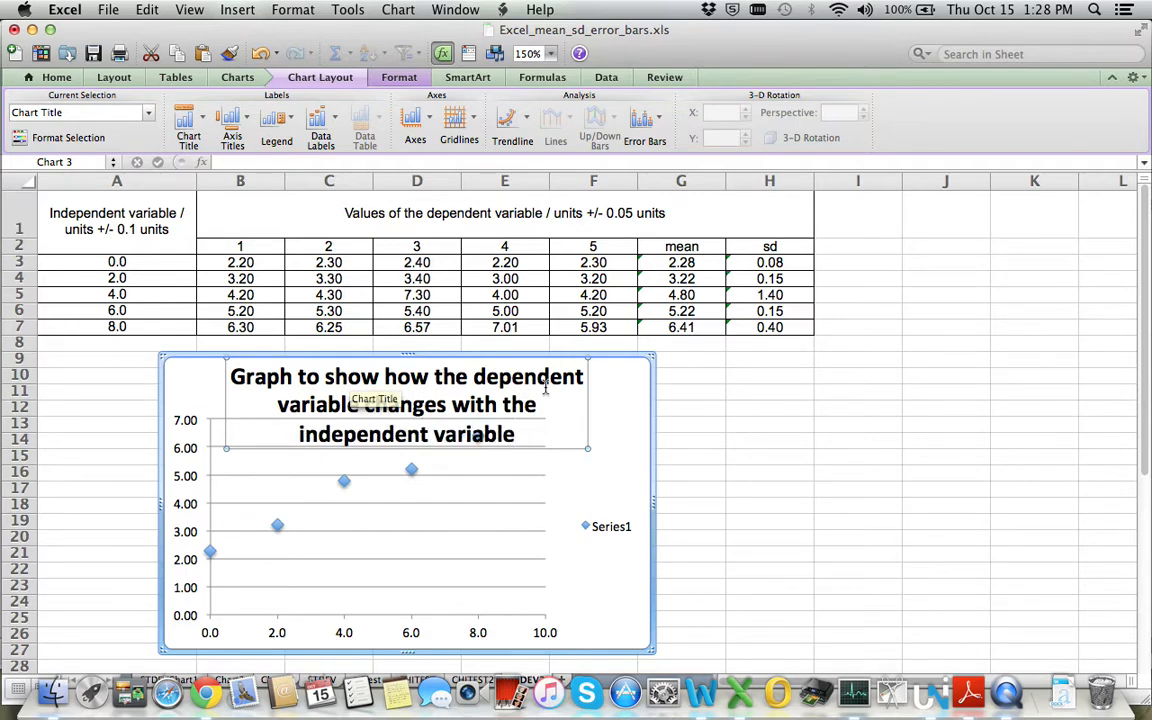
# Reduce the font size of the whole chart title to 12 points.
pyautogui.moveTo(233, 373); pyautogui.dragTo(515, 436)
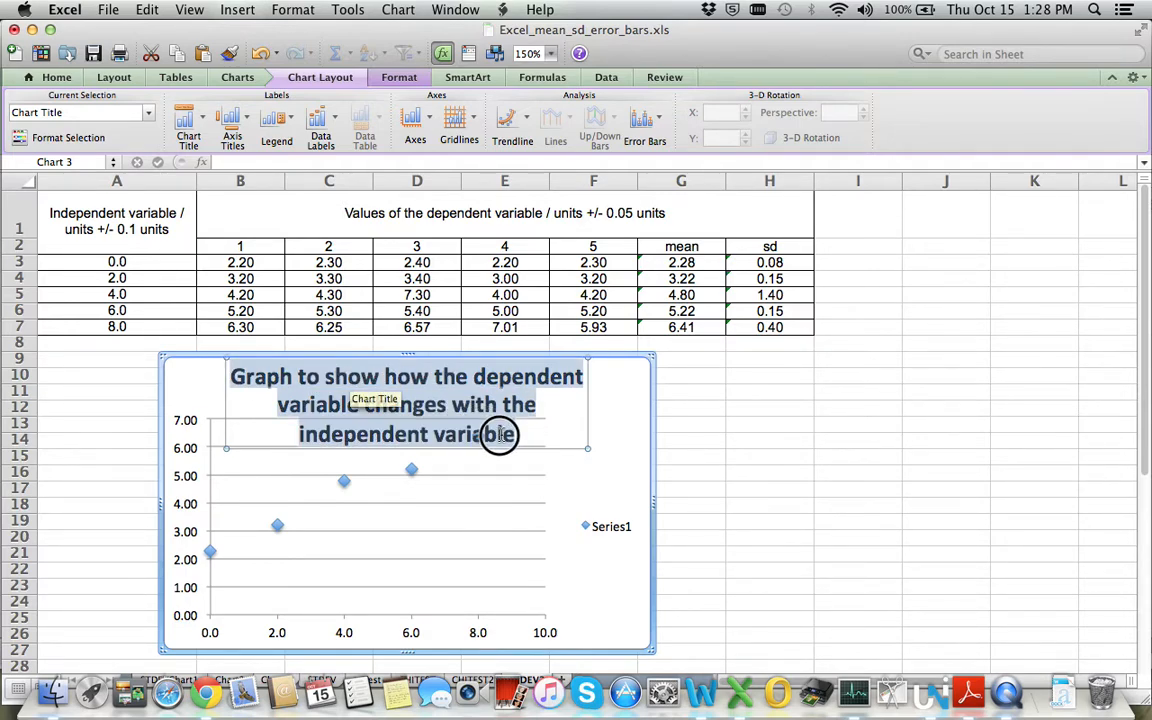
pyautogui.click(55, 79)
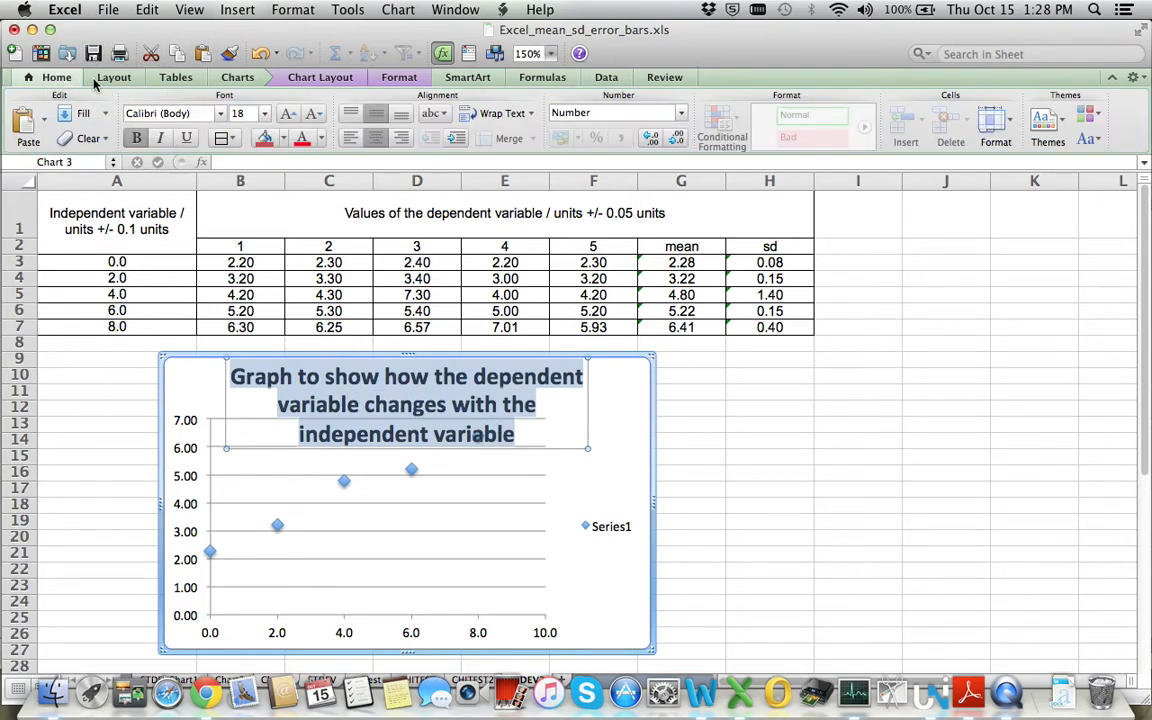
pyautogui.click(314, 114)
pyautogui.click(314, 114)
pyautogui.click(314, 114)
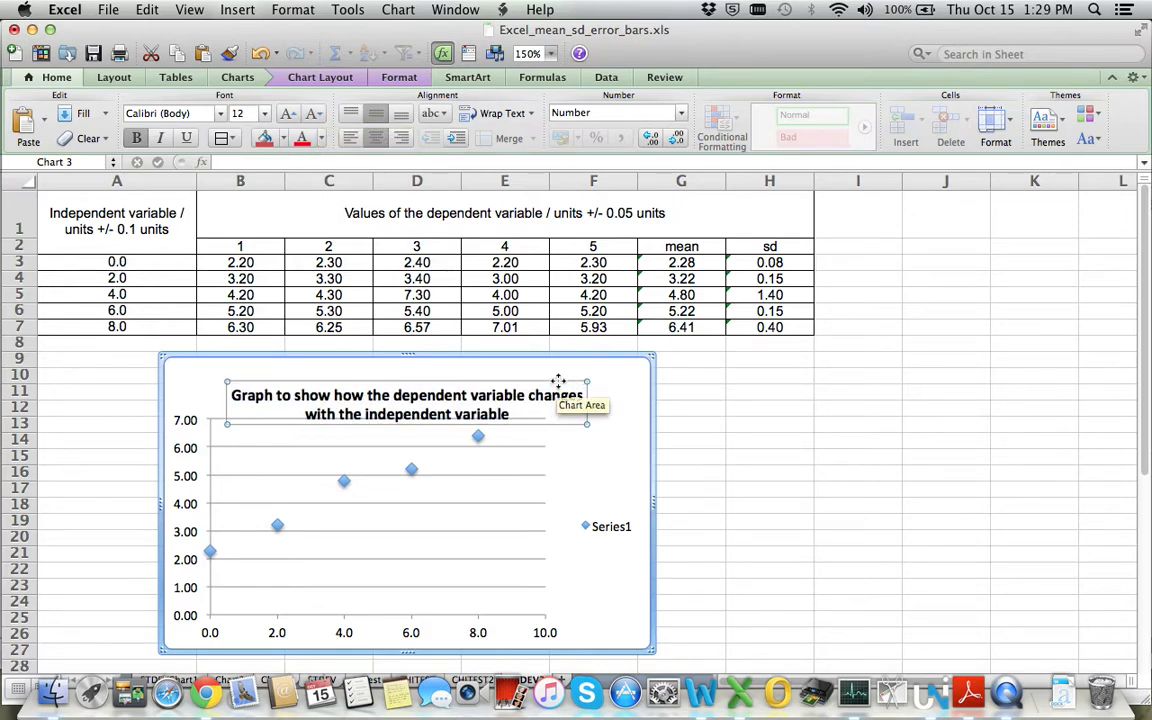
pyautogui.click(588, 383)
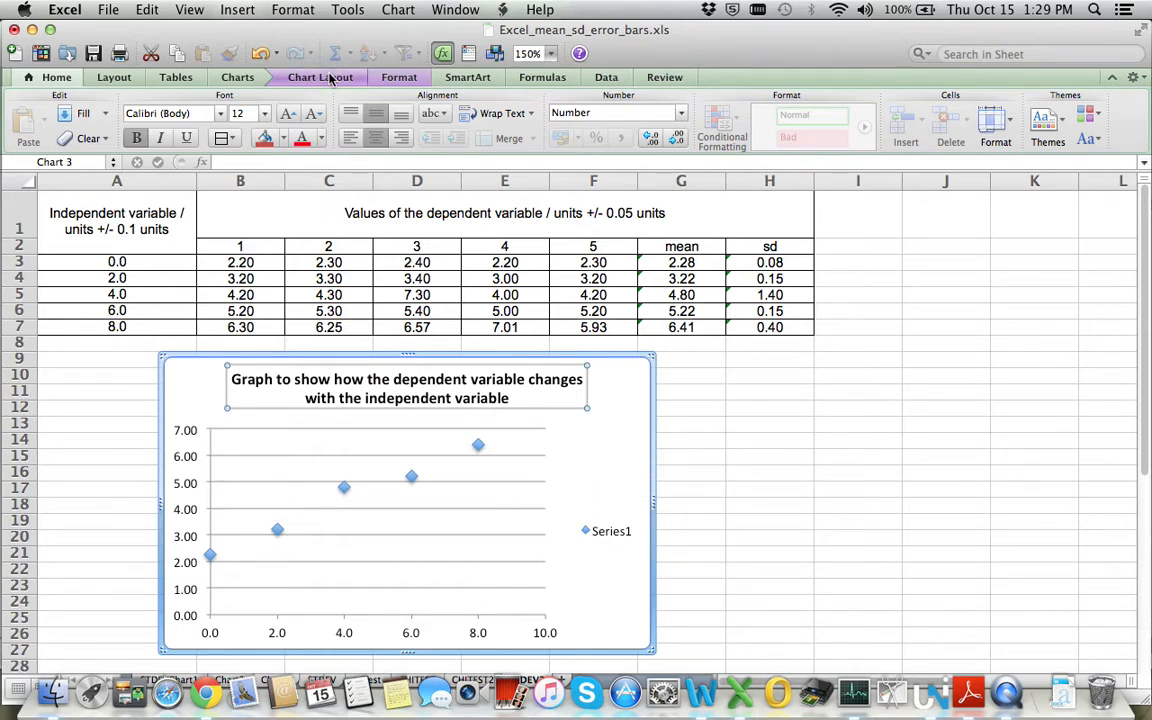
# Add a horizontal axis title below the axis of the scatter chart.
pyautogui.click(330, 78)
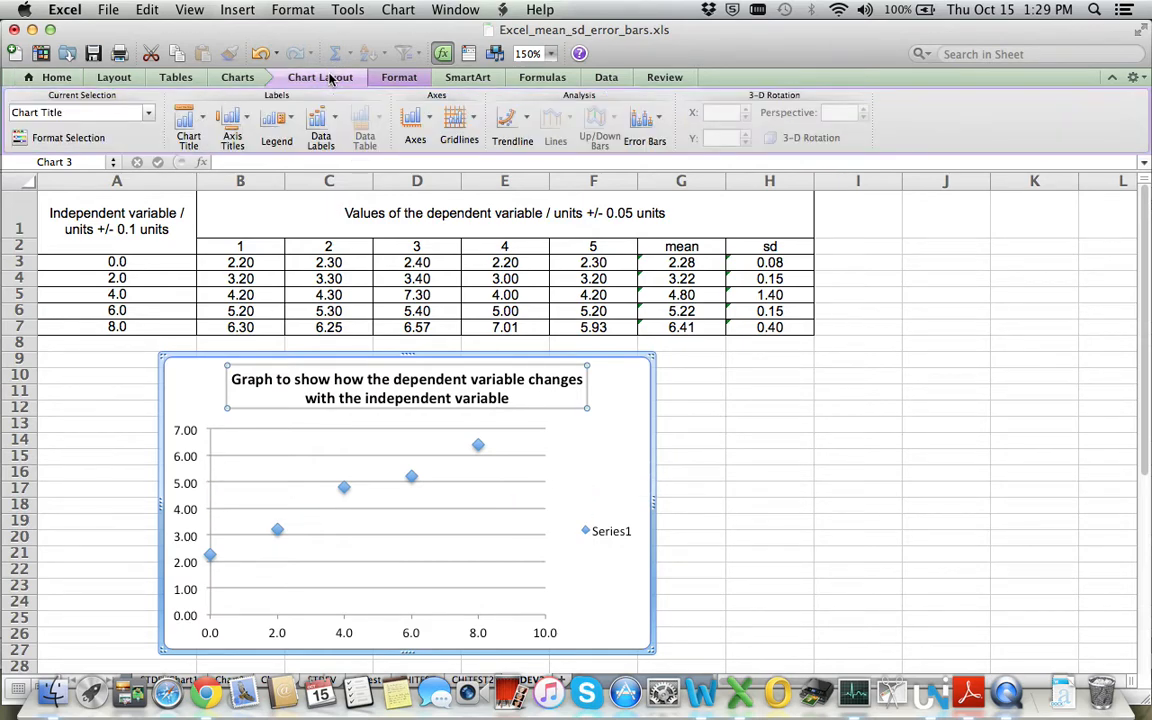
pyautogui.click(242, 119)
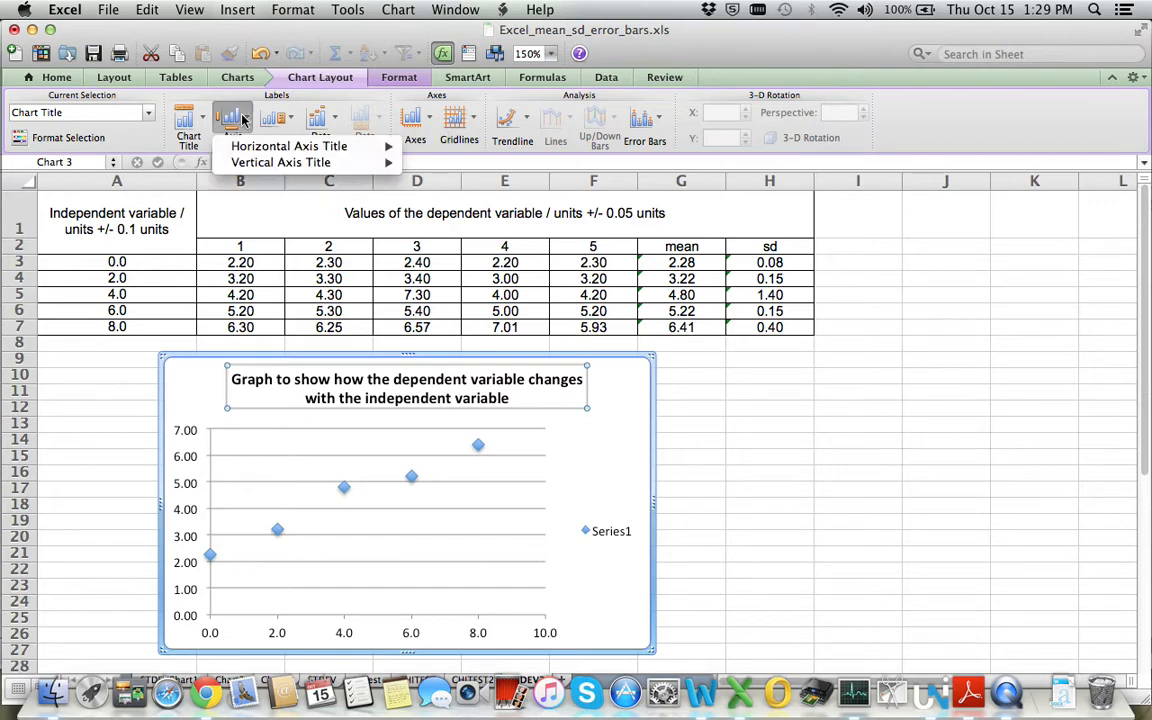
pyautogui.moveTo(274, 150)
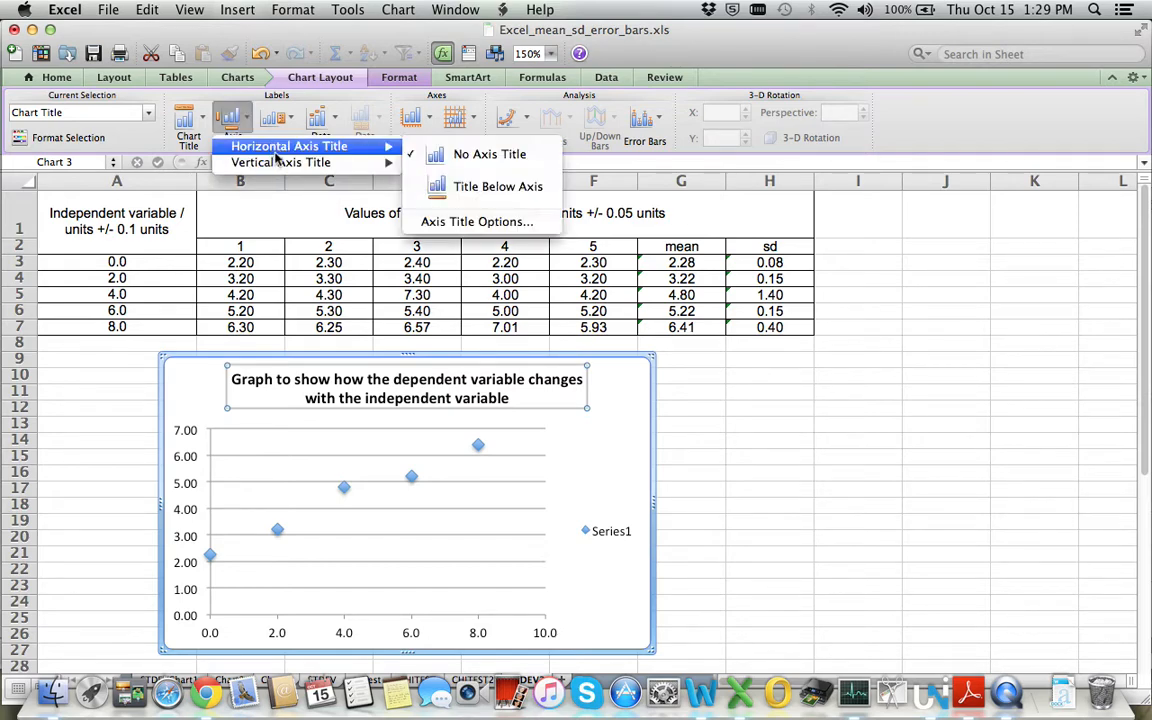
pyautogui.click(507, 190)
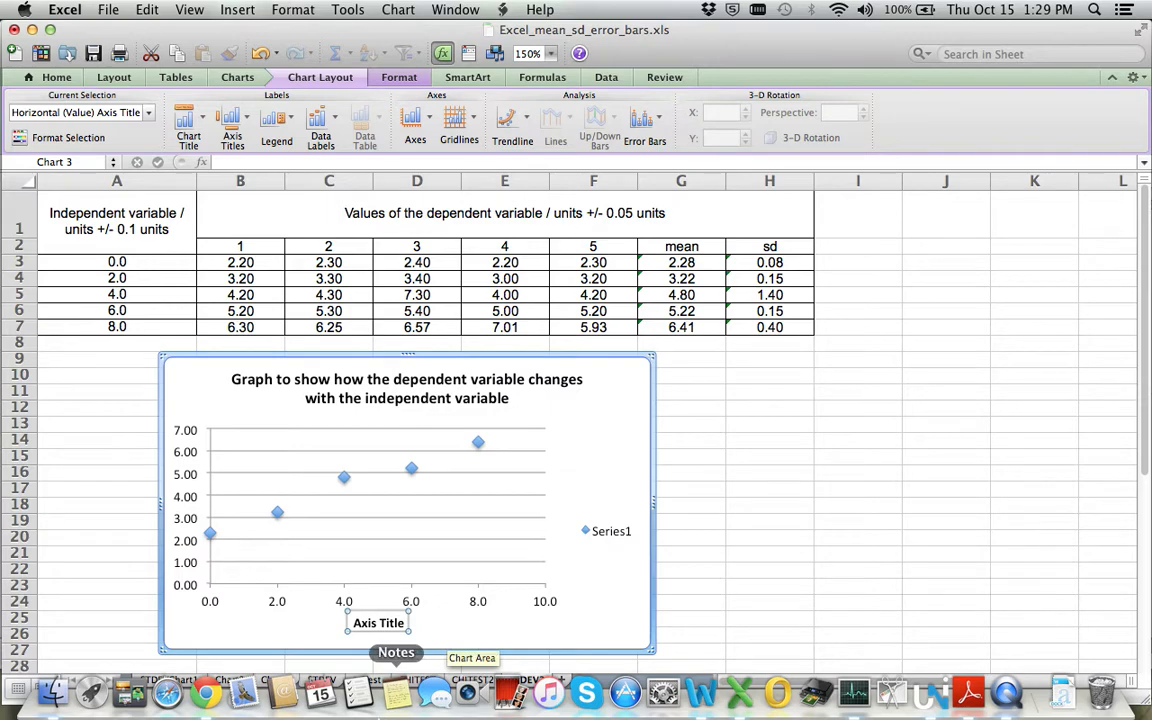
# Replace the placeholder horizontal axis title with "Independent variable / units".
pyautogui.click(403, 624)
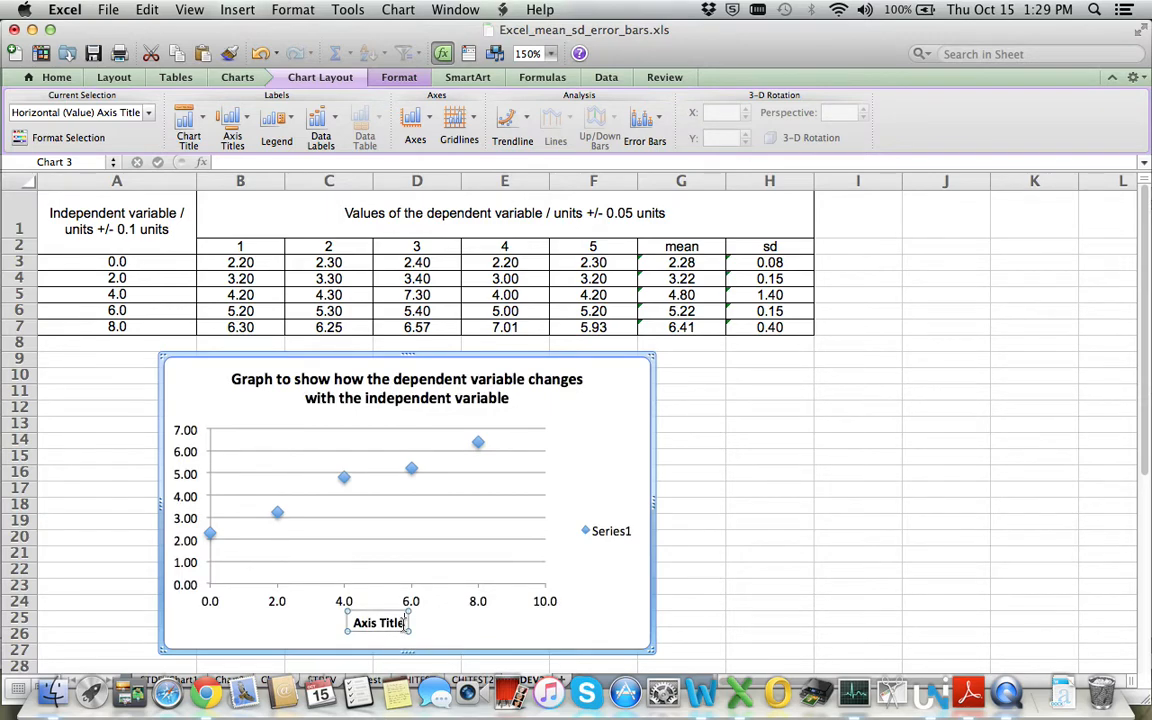
pyautogui.press('BackSpace')
pyautogui.press('BackSpace')
pyautogui.press('BackSpace')
pyautogui.press('BackSpace')
pyautogui.press('BackSpace')
pyautogui.press('BackSpace')
pyautogui.press('BackSpace')
pyautogui.press('BackSpace')
pyautogui.press('BackSpace')
pyautogui.press('BackSpace')
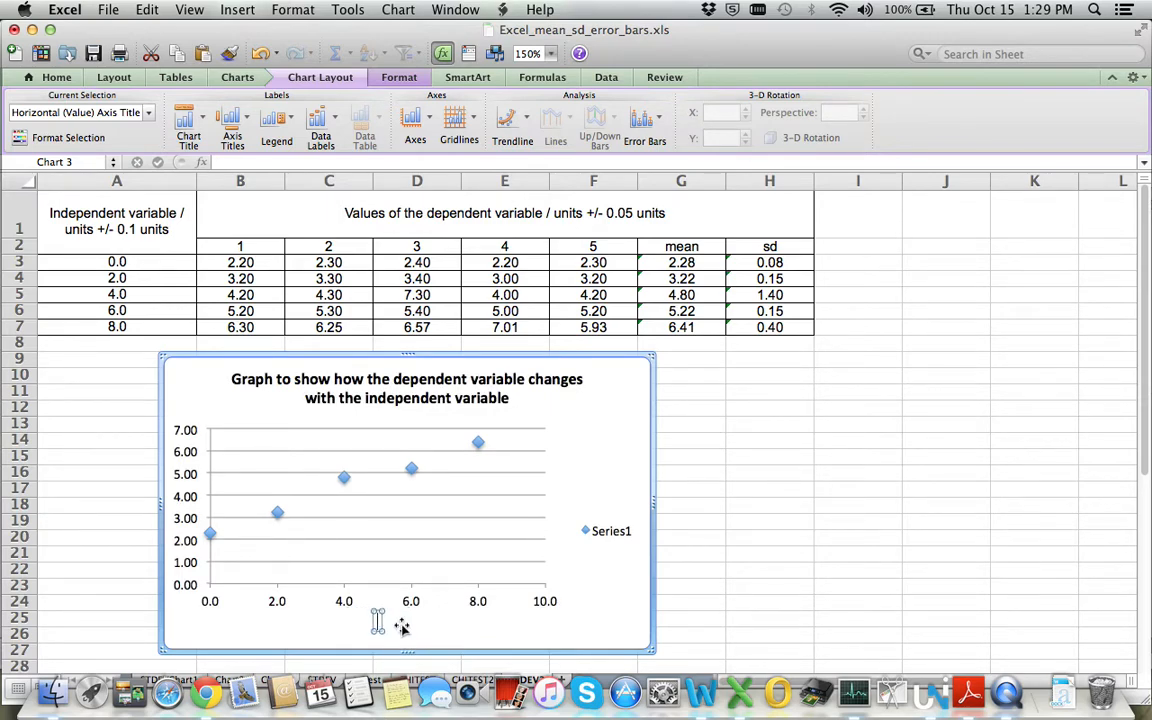
pyautogui.write('Indepe')
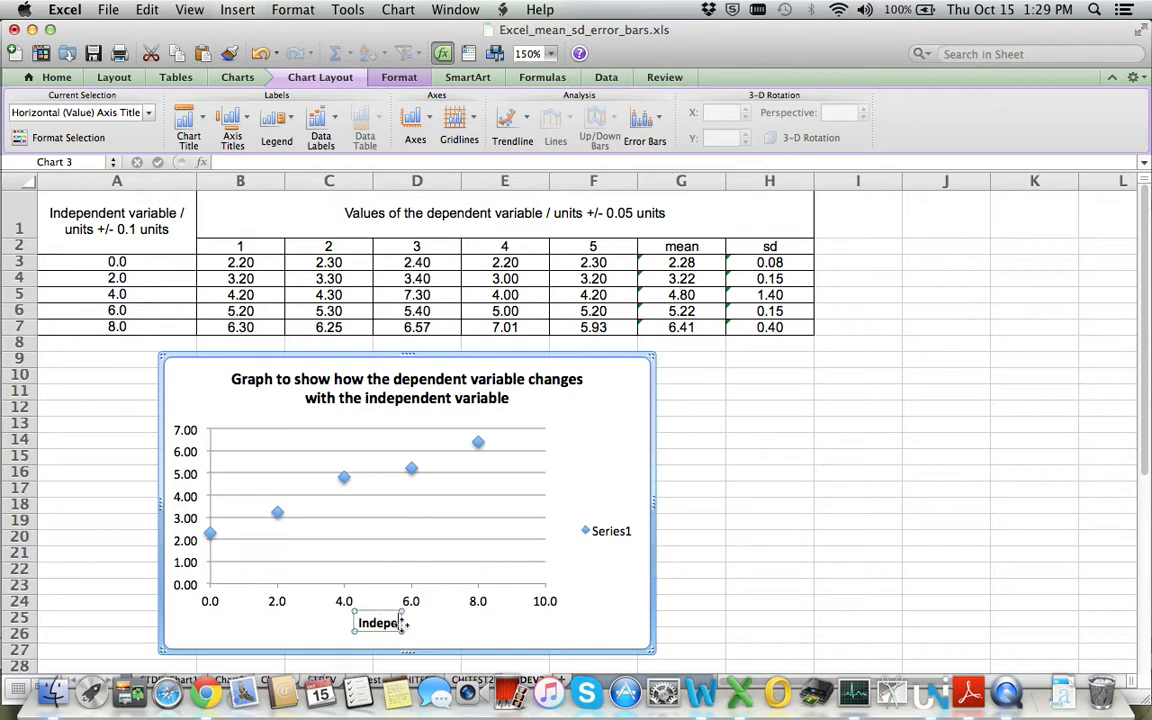
pyautogui.write('ndent var')
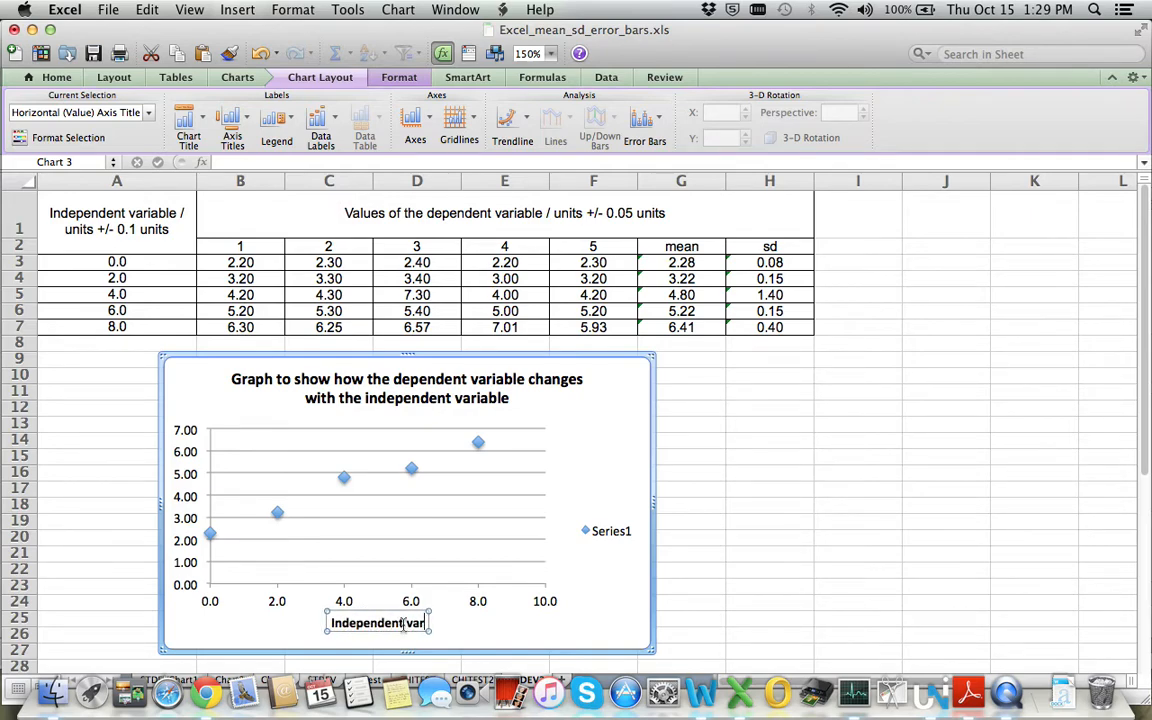
pyautogui.write('iable / units')
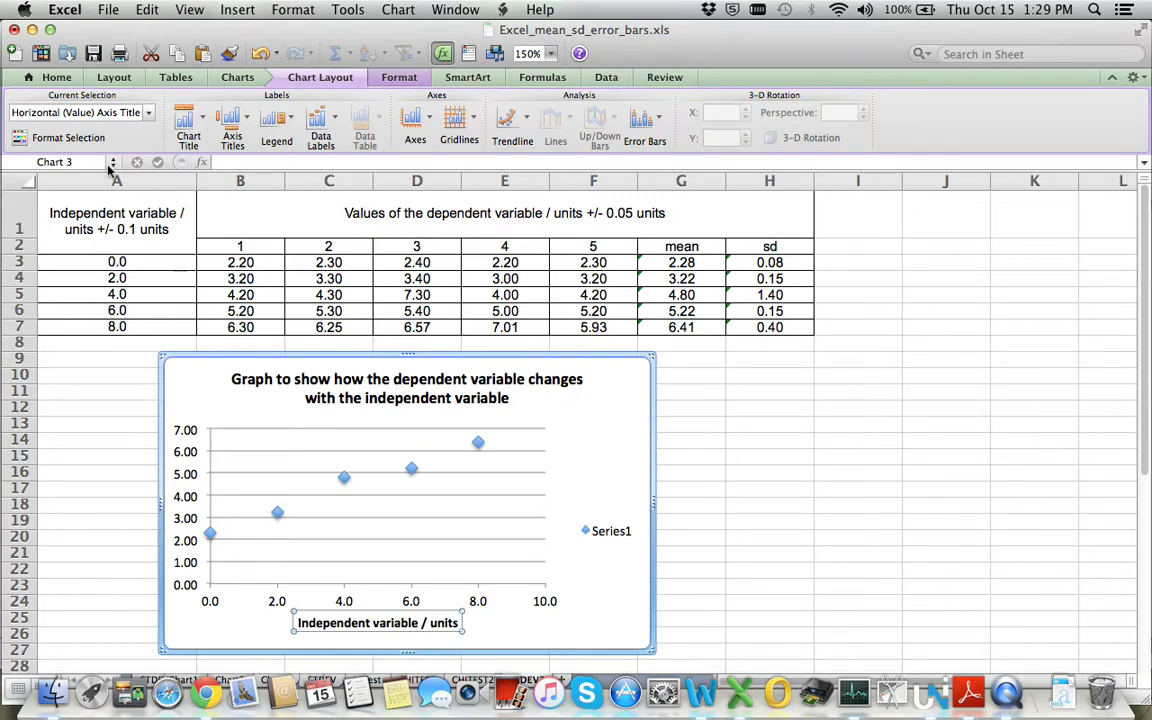
# Replace the horizontal axis title with the heading copied from cell A1, "Independent variable / units +/- 0.1 units".
pyautogui.click(54, 215)
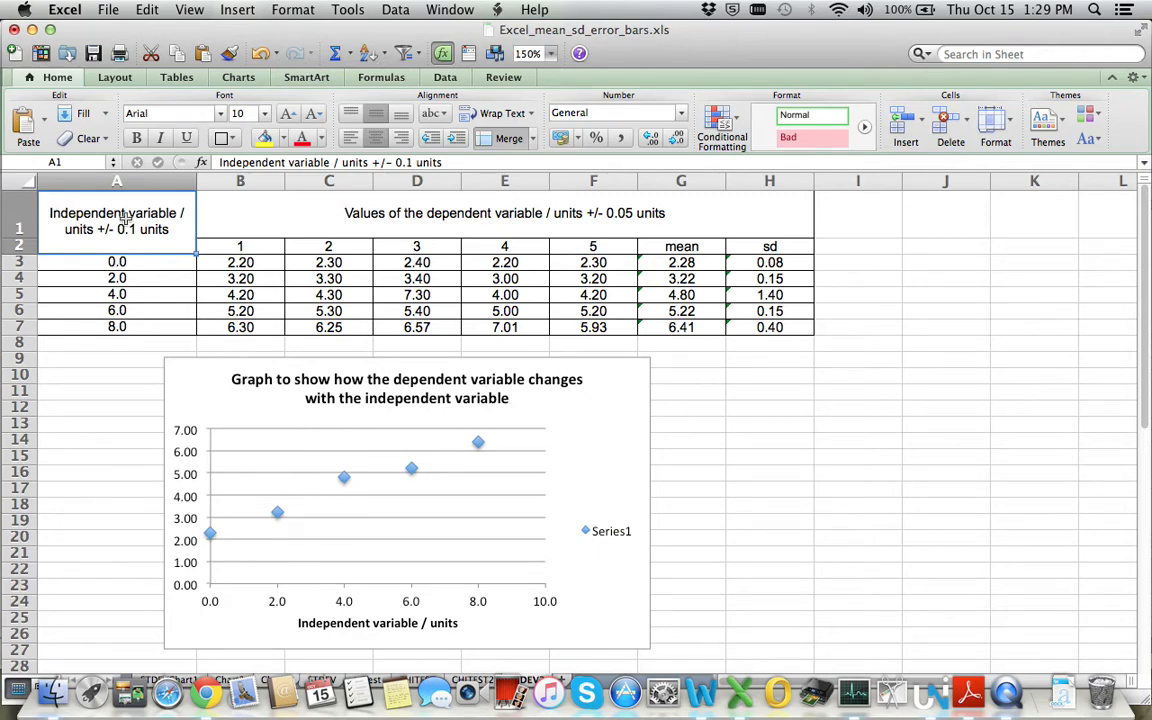
pyautogui.press('super+c')
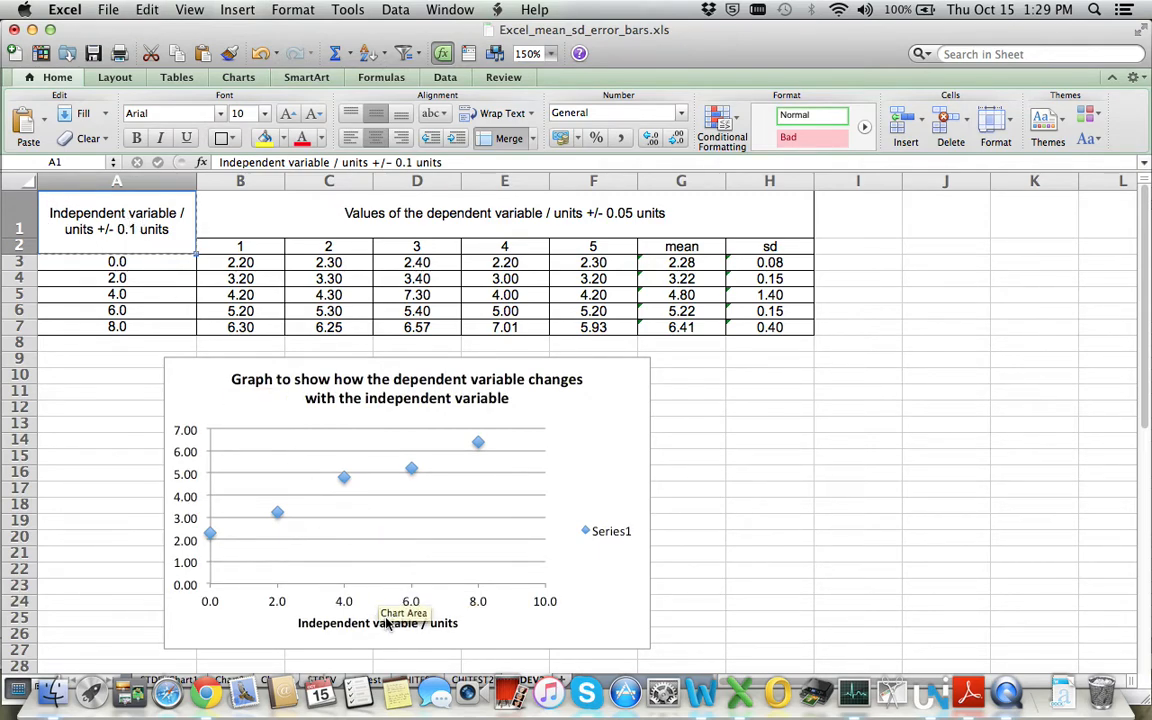
pyautogui.click(385, 622)
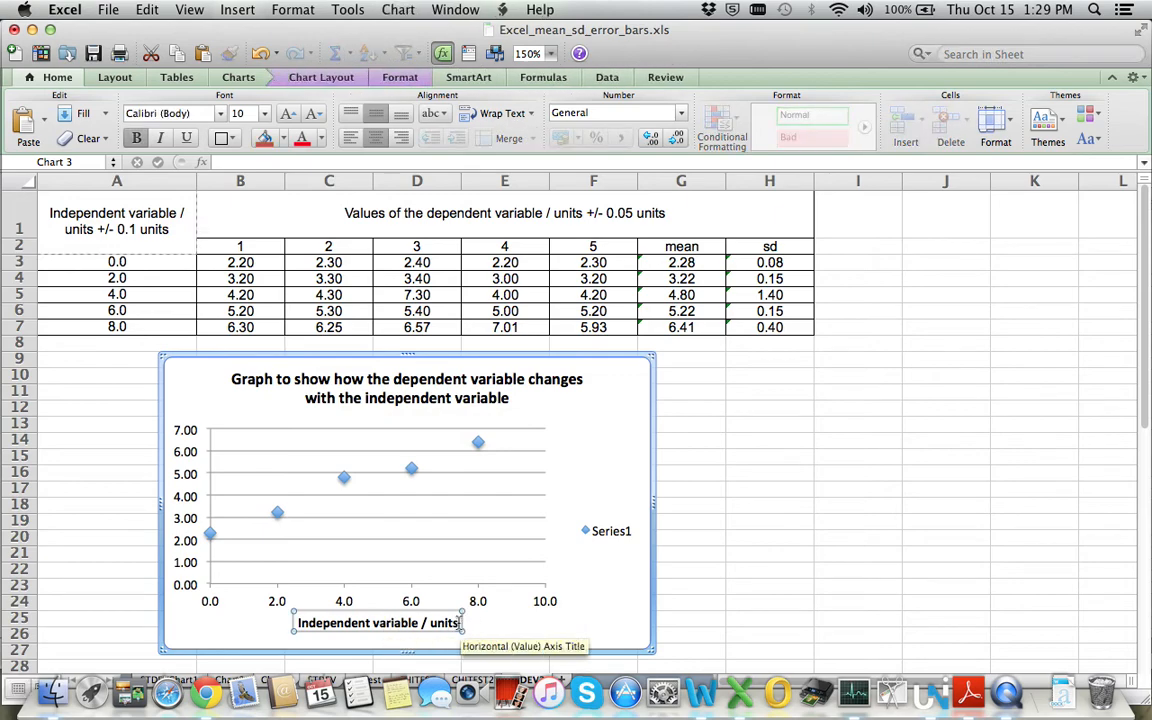
pyautogui.click(457, 623)
pyautogui.press('BackSpace')
pyautogui.press('BackSpace')
pyautogui.press('BackSpace')
pyautogui.press('BackSpace')
pyautogui.press('BackSpace')
pyautogui.press('BackSpace')
pyautogui.press('BackSpace')
pyautogui.press('BackSpace')
pyautogui.press('BackSpace')
pyautogui.press('BackSpace')
pyautogui.press('BackSpace')
pyautogui.press('BackSpace')
pyautogui.press('BackSpace')
pyautogui.press('BackSpace')
pyautogui.press('BackSpace')
pyautogui.press('BackSpace')
pyautogui.press('BackSpace')
pyautogui.press('BackSpace')
pyautogui.press('BackSpace')
pyautogui.press('BackSpace')
pyautogui.press('BackSpace')
pyautogui.press('BackSpace')
pyautogui.press('BackSpace')
pyautogui.press('BackSpace')
pyautogui.press('BackSpace')
pyautogui.press('BackSpace')
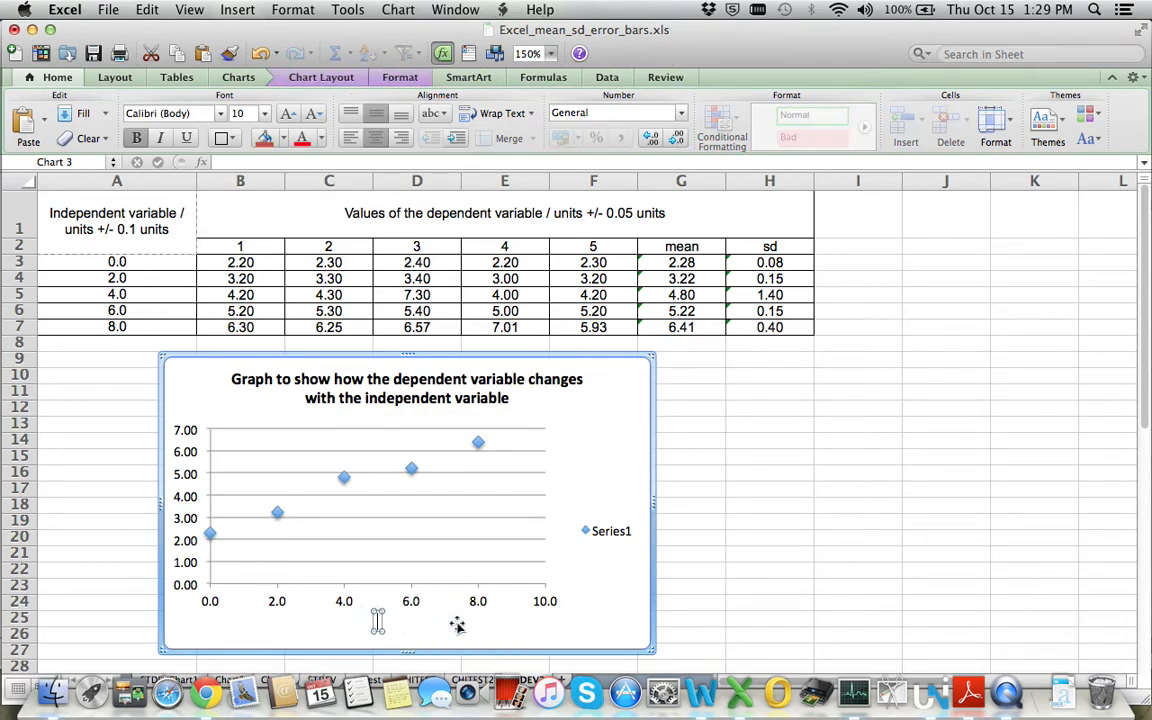
pyautogui.press('super+v')
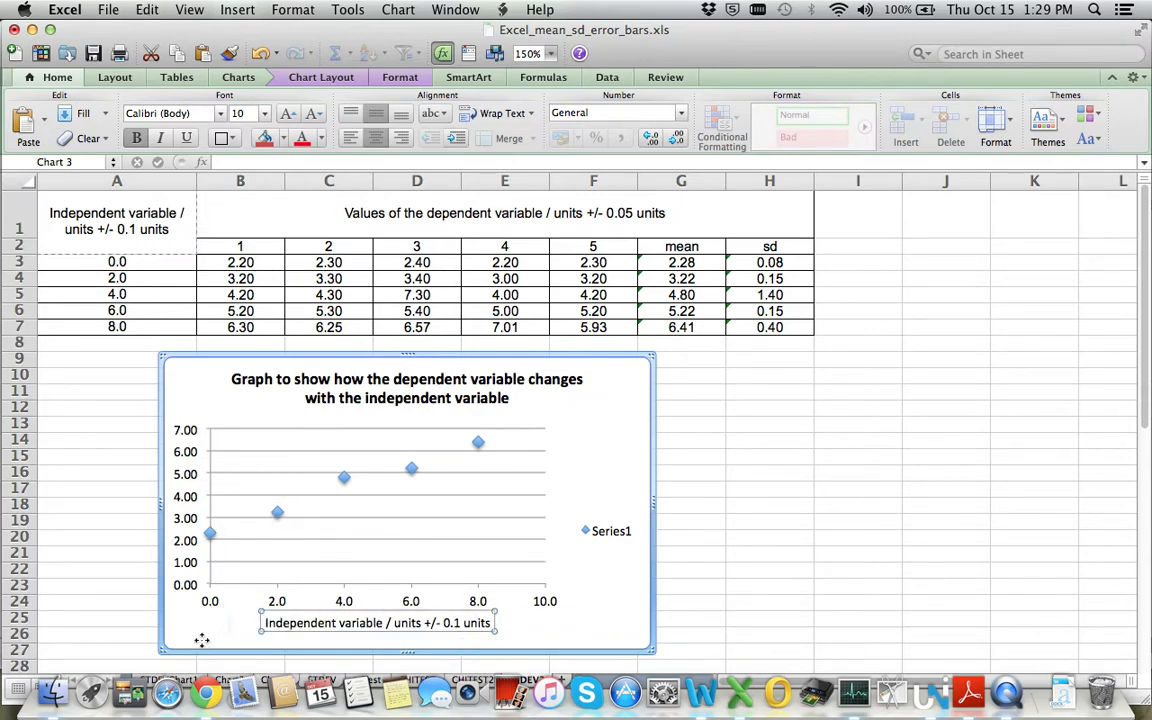
# Add a rotated vertical axis title to the scatter chart.
pyautogui.click(200, 633)
pyautogui.click(328, 77)
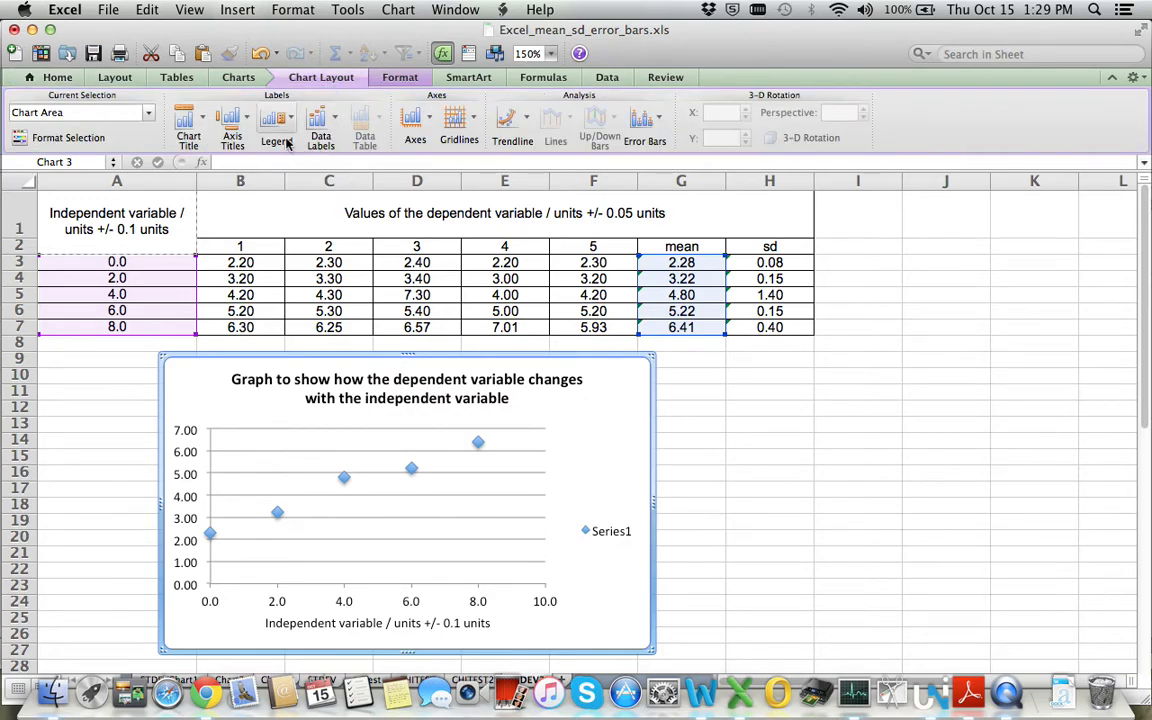
pyautogui.click(230, 120)
pyautogui.moveTo(370, 162)
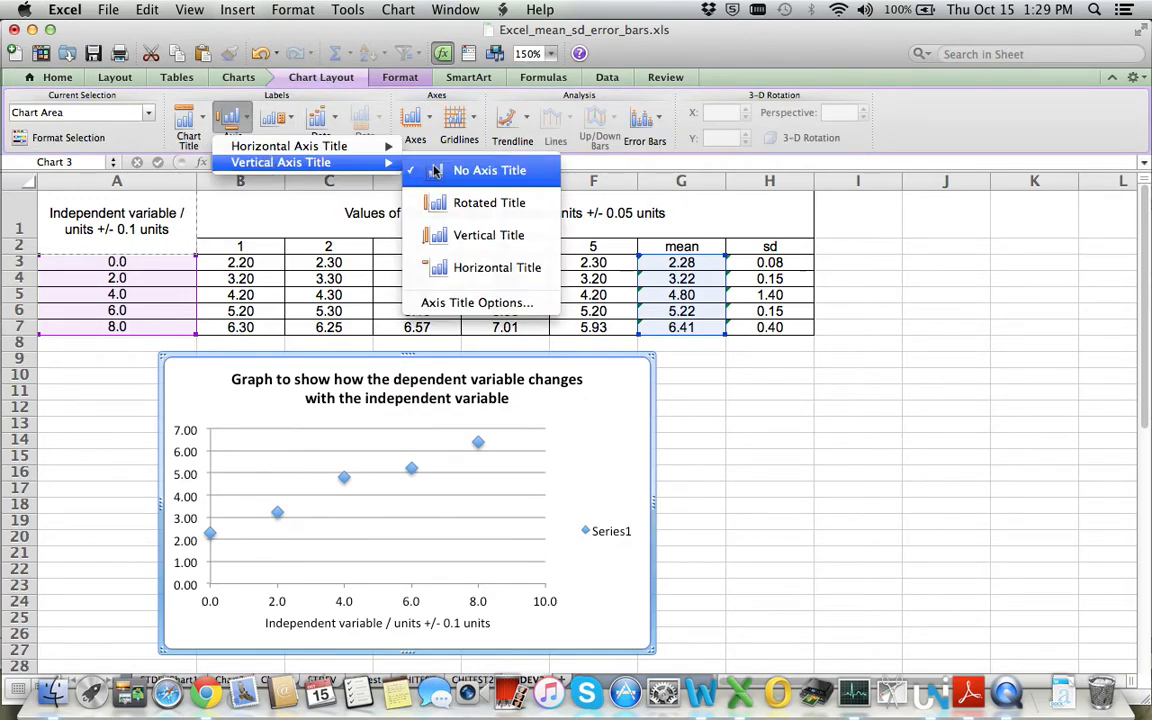
pyautogui.click(503, 213)
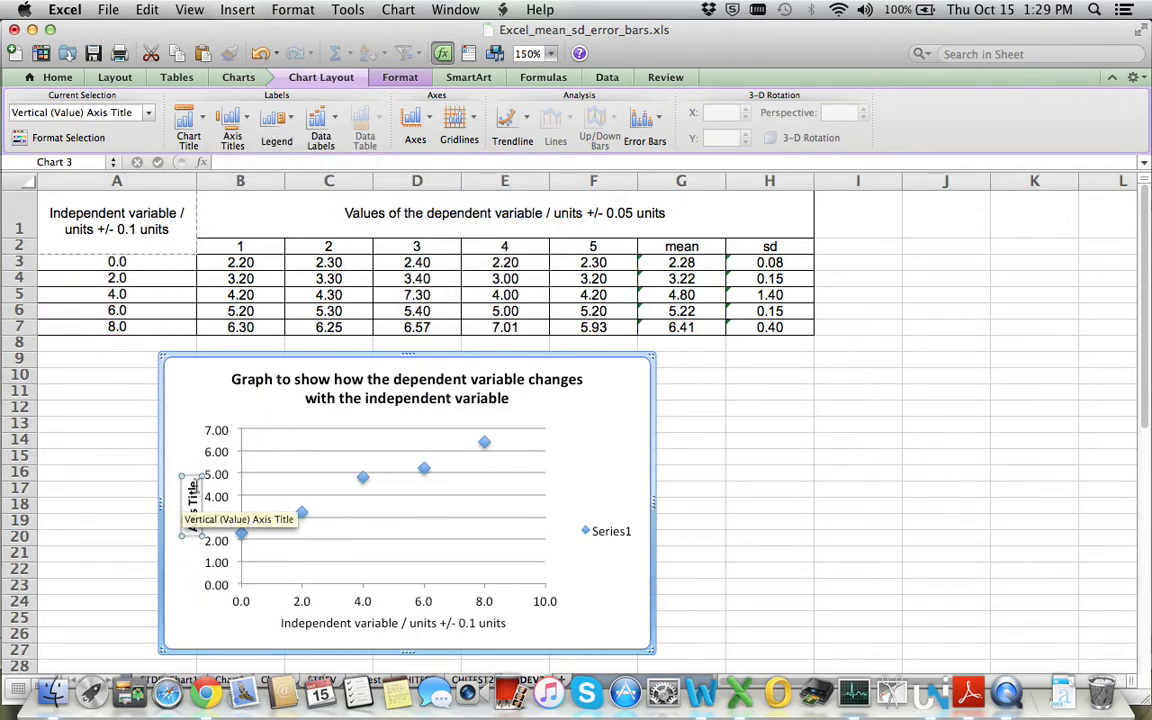
# Replace the placeholder vertical axis title with the heading copied from cell B1, "Values of the dependent variable / units +/- 0.05 units".
pyautogui.press('BackSpace')
pyautogui.press('BackSpace')
pyautogui.press('BackSpace')
pyautogui.press('BackSpace')
pyautogui.press('BackSpace')
pyautogui.press('BackSpace')
pyautogui.press('BackSpace')
pyautogui.press('BackSpace')
pyautogui.press('BackSpace')
pyautogui.press('BackSpace')
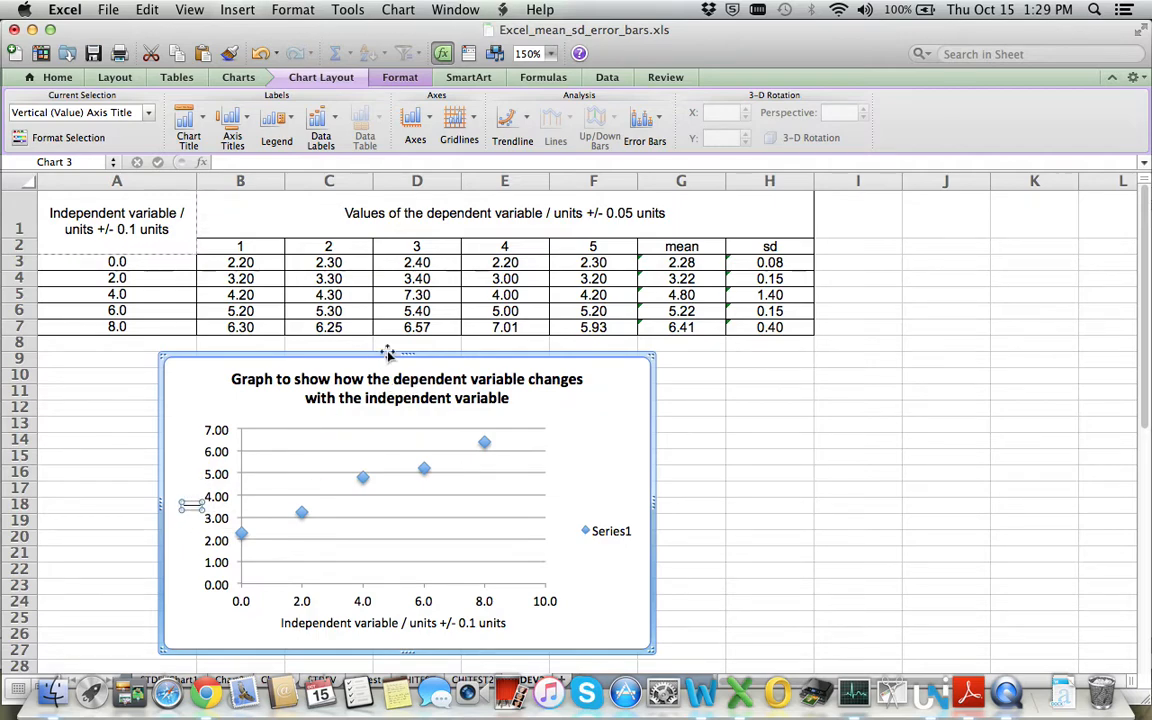
pyautogui.write('Va')
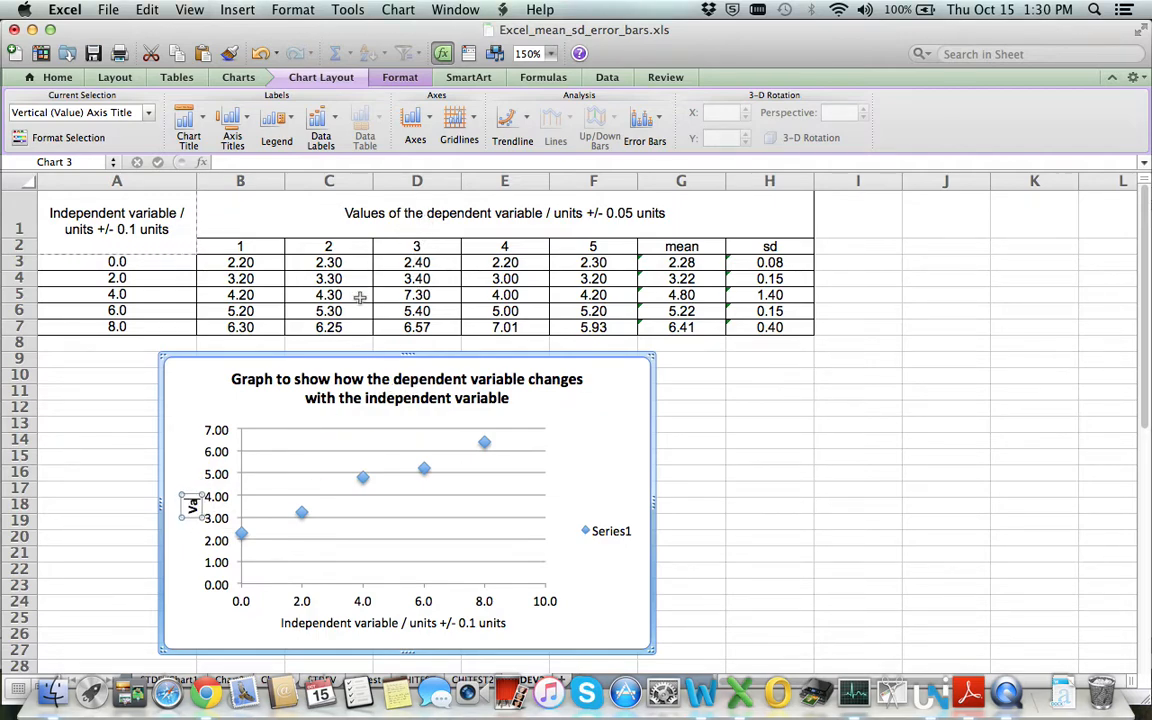
pyautogui.click(487, 213)
pyautogui.press('cmd+c')
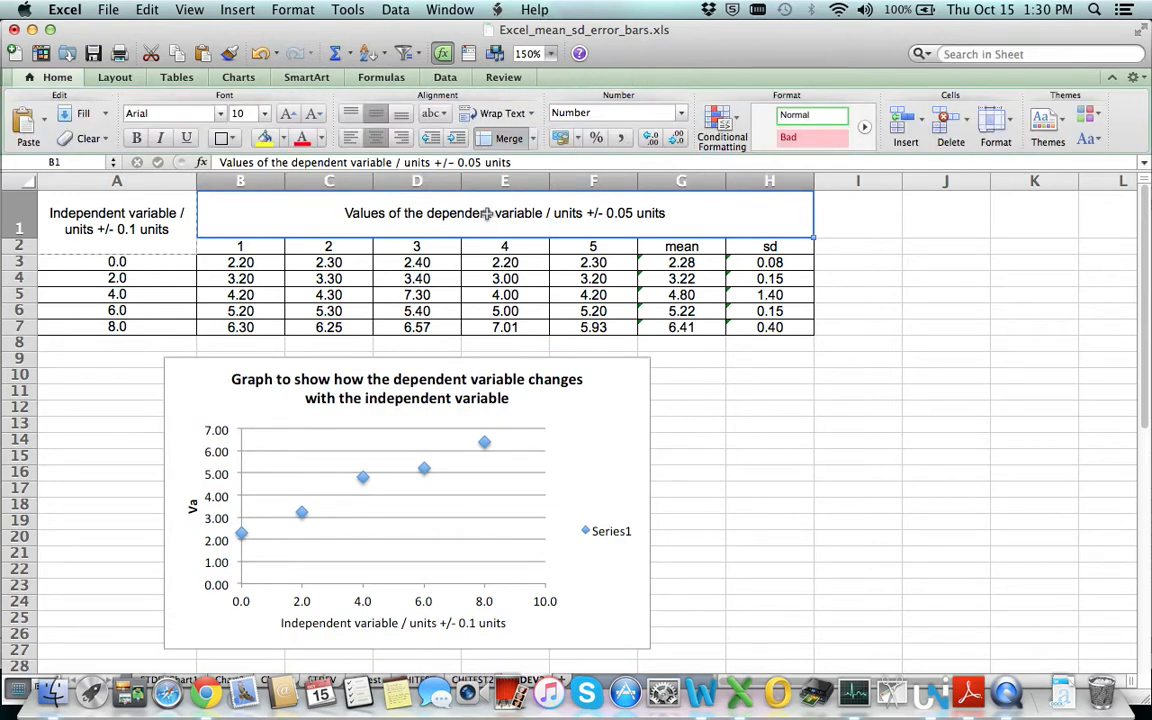
pyautogui.click(194, 505)
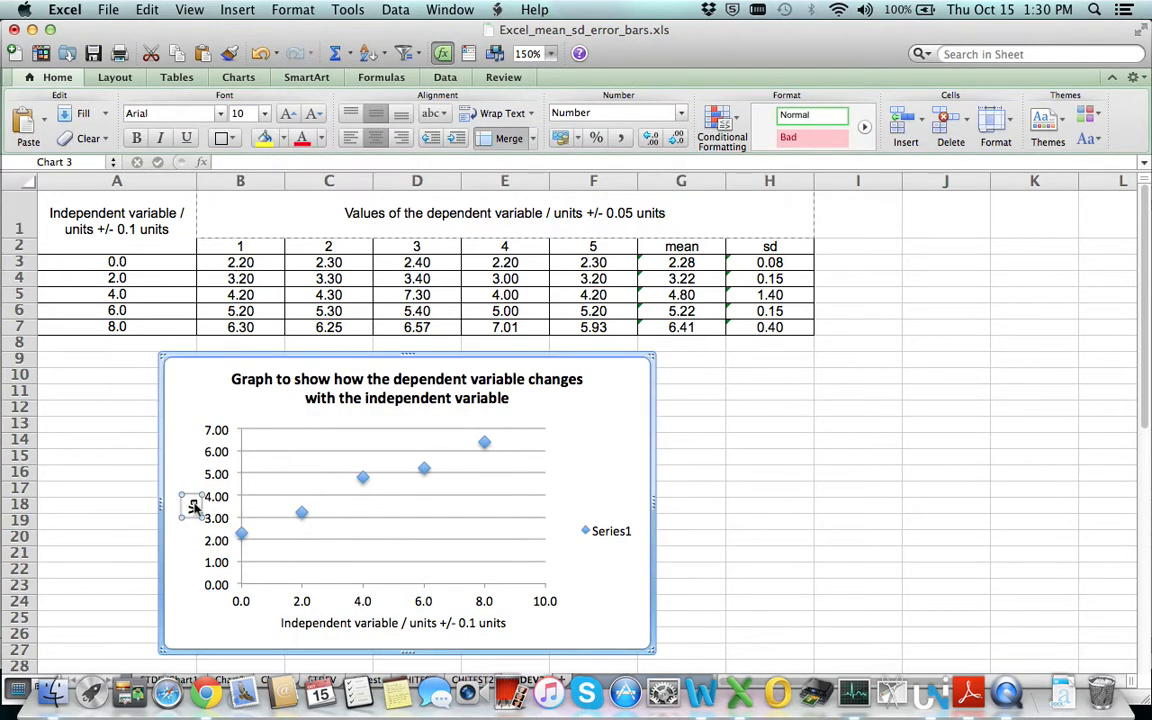
pyautogui.press('BackSpace')
pyautogui.press('BackSpace')
pyautogui.press('super+v')
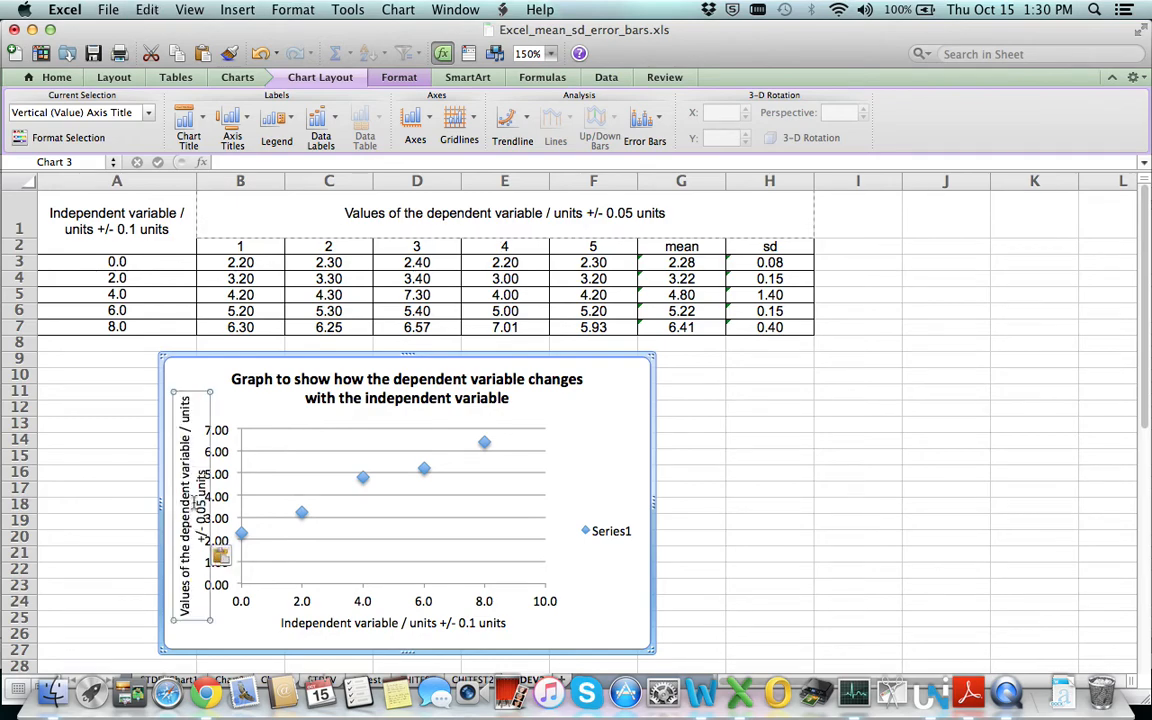
# Reposition the vertical axis title so it clears the axis numbers and fits entirely inside the chart.
pyautogui.click(174, 394)
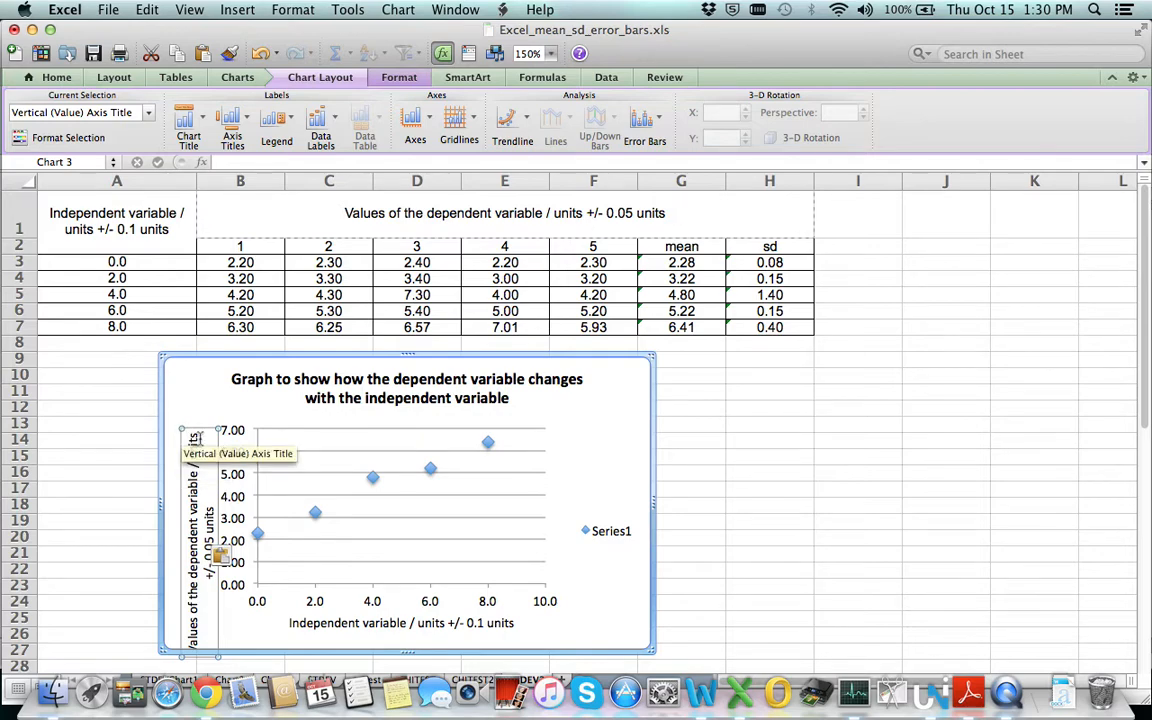
pyautogui.click(260, 54)
pyautogui.click(296, 54)
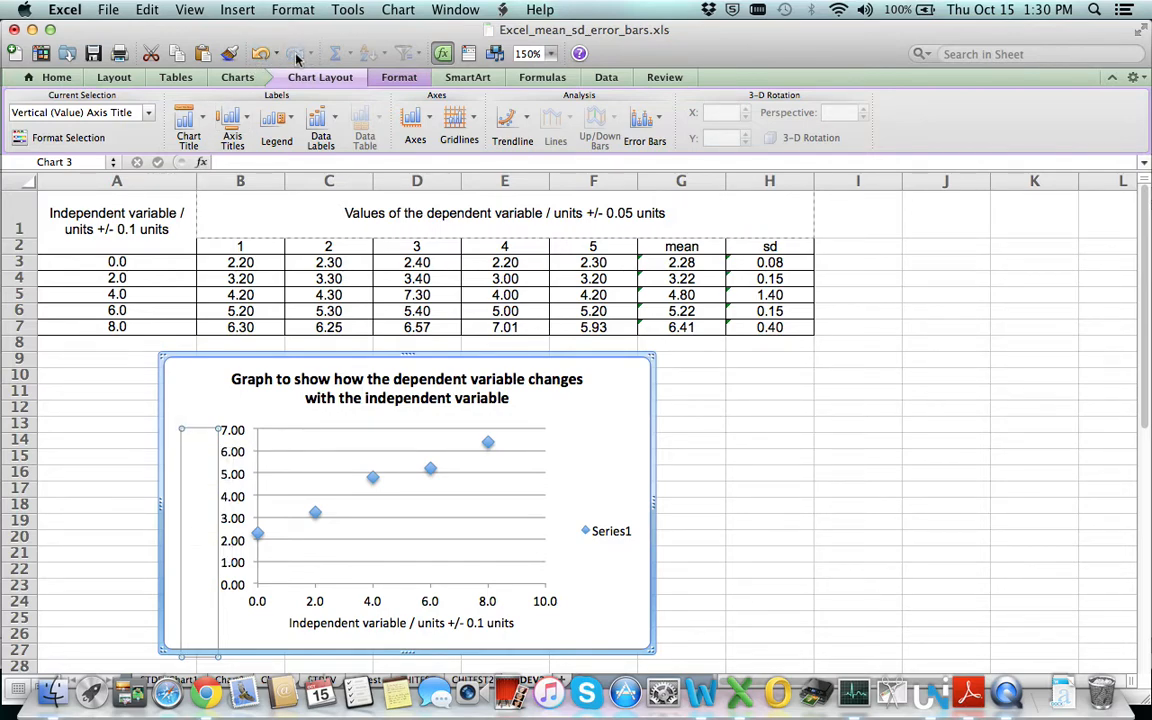
pyautogui.click(296, 54)
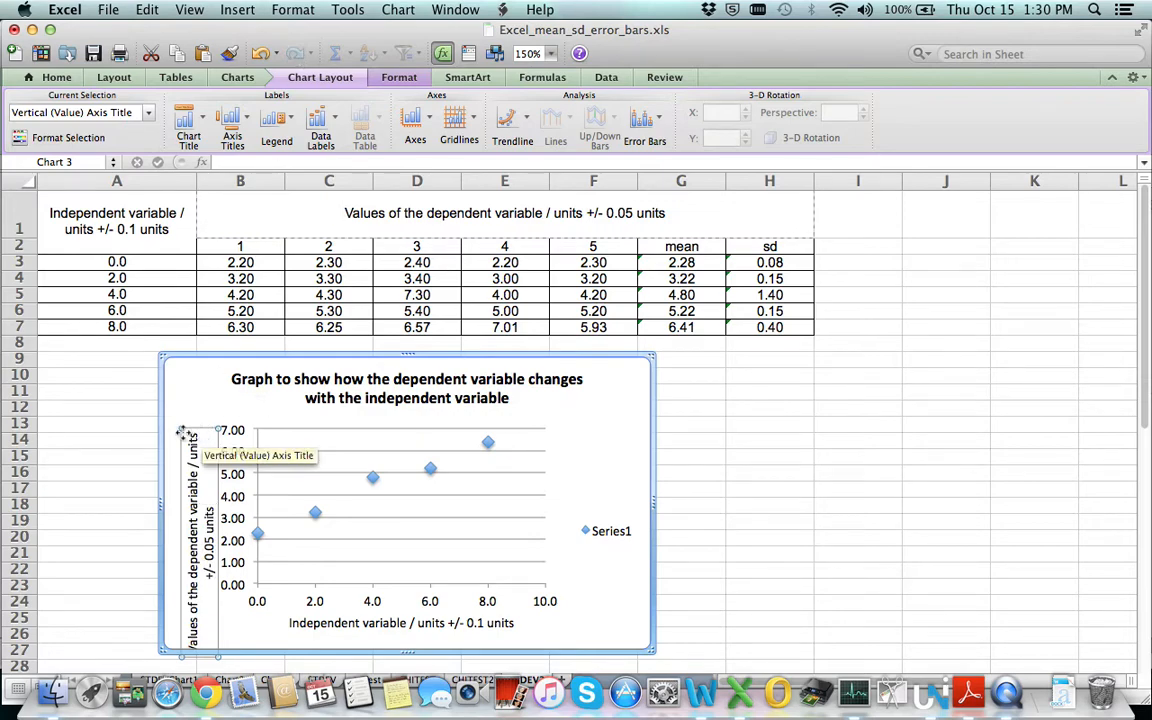
pyautogui.moveTo(181, 432); pyautogui.dragTo(180, 400)
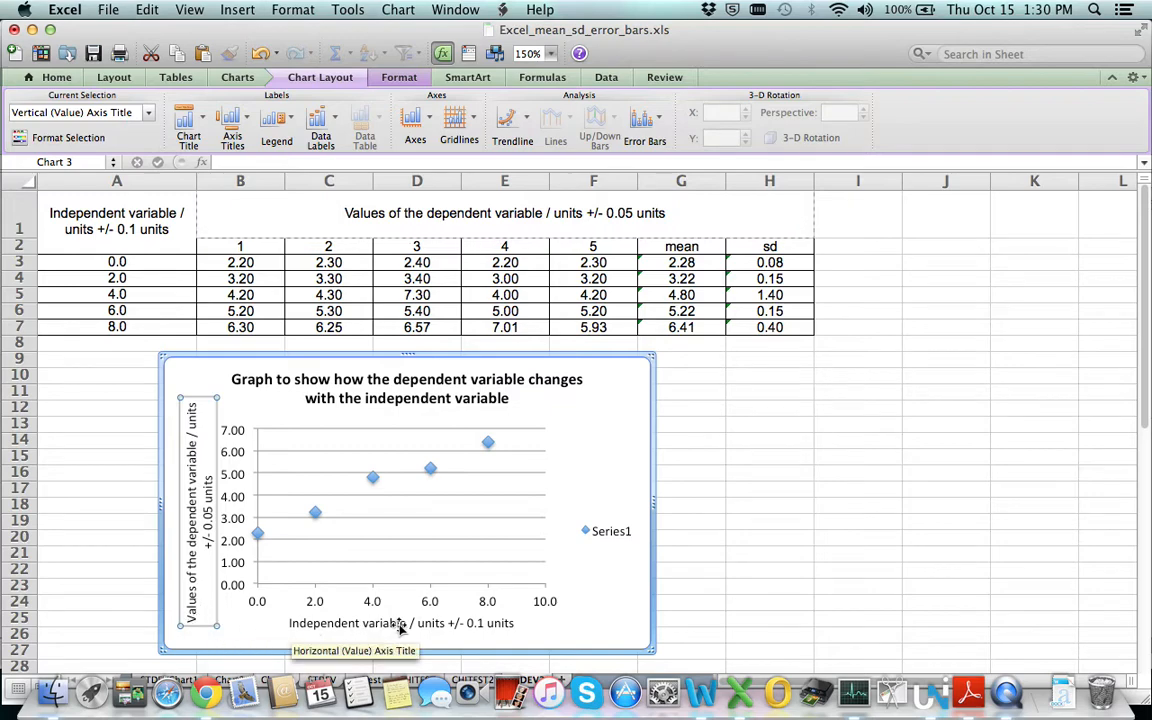
# Delete the Series1 legend from the scatter chart.
pyautogui.click(620, 533)
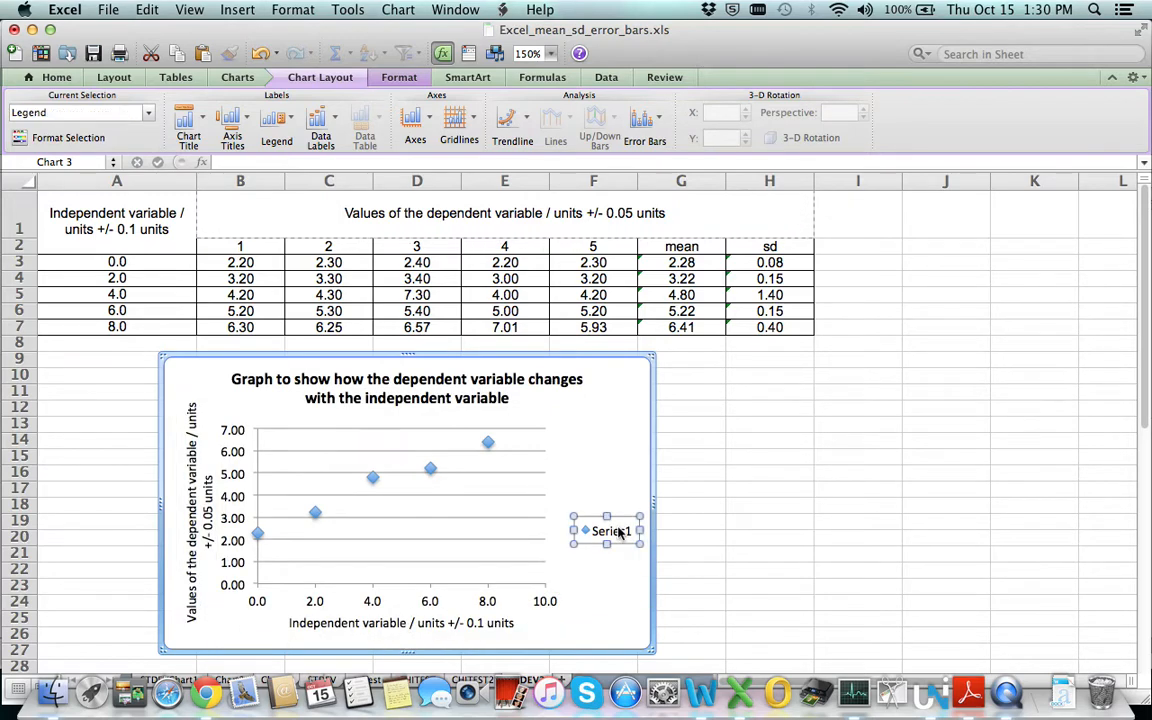
pyautogui.press('Delete')
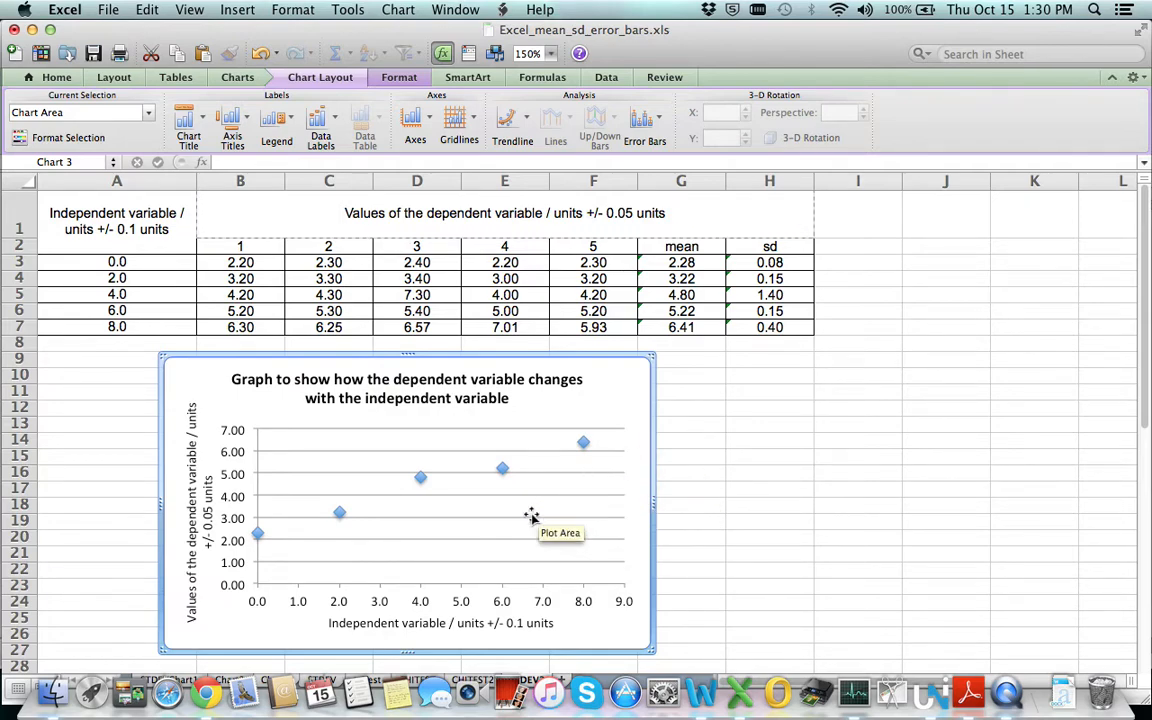
# Add error bars to the plotted means and switch the vertical bars to a custom error amount.
pyautogui.click(258, 535)
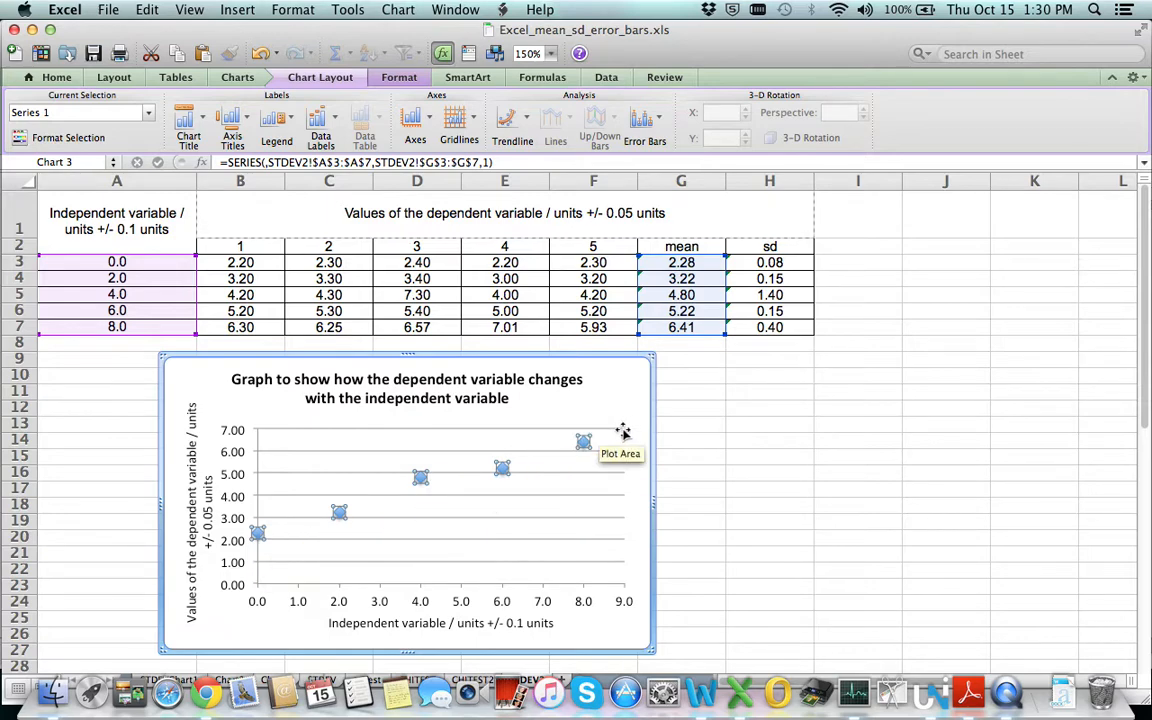
pyautogui.click(658, 120)
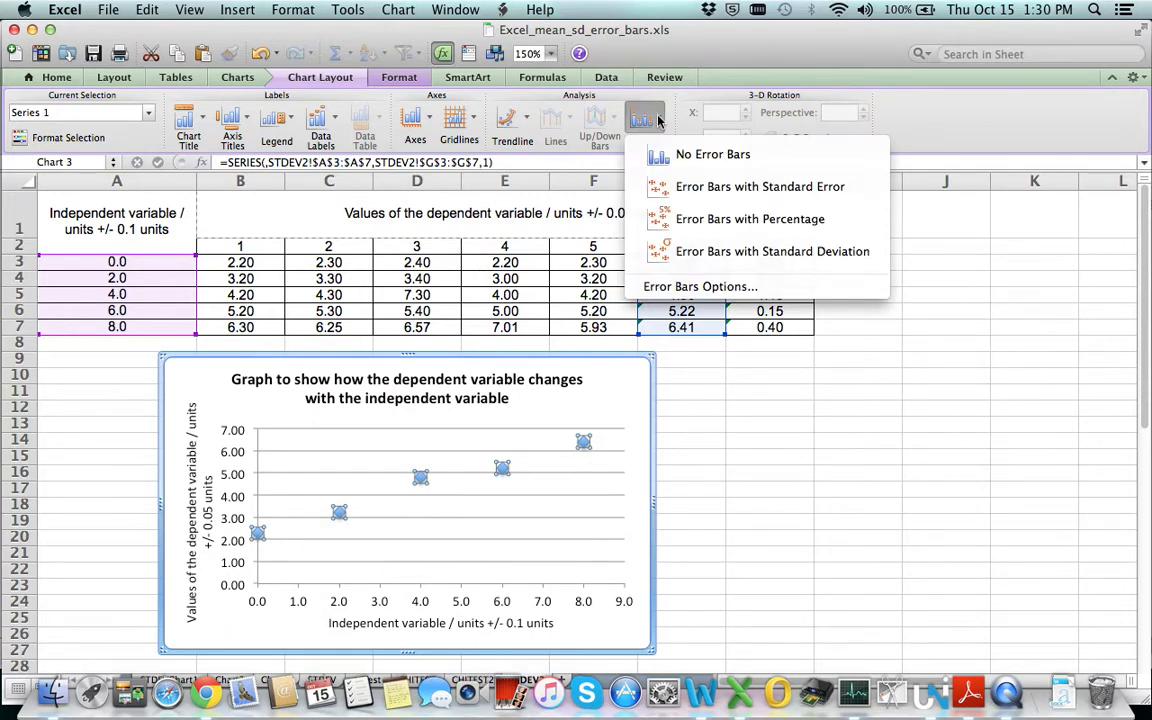
pyautogui.click(705, 286)
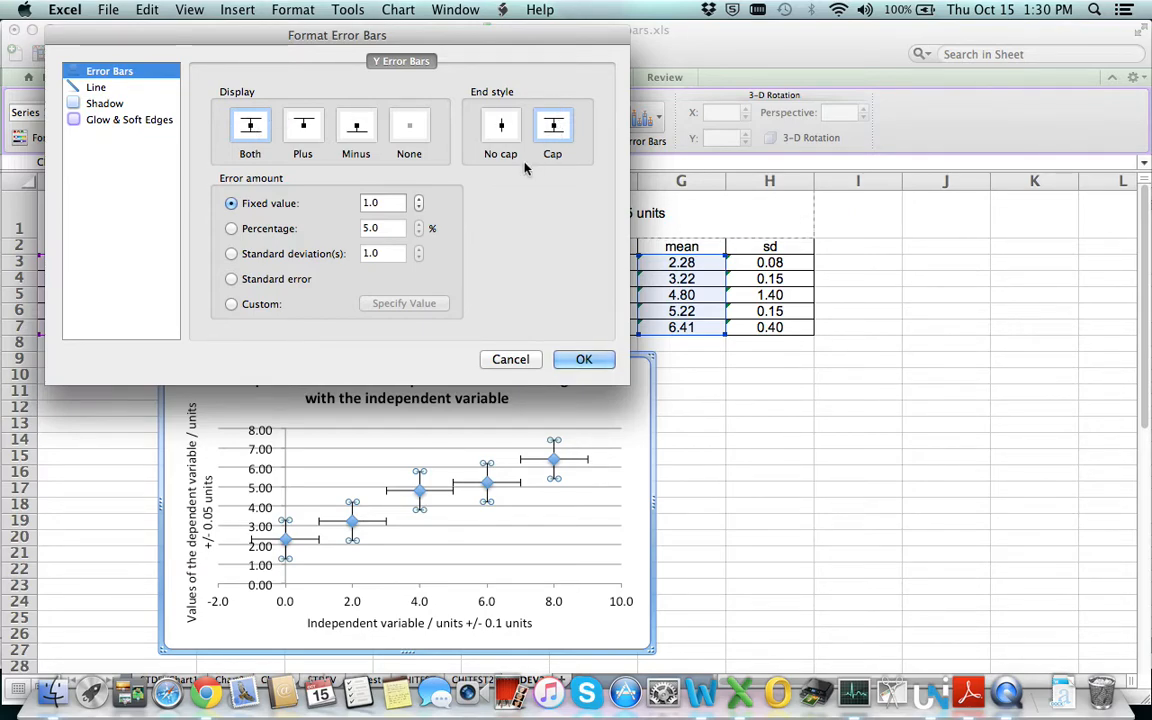
pyautogui.click(232, 304)
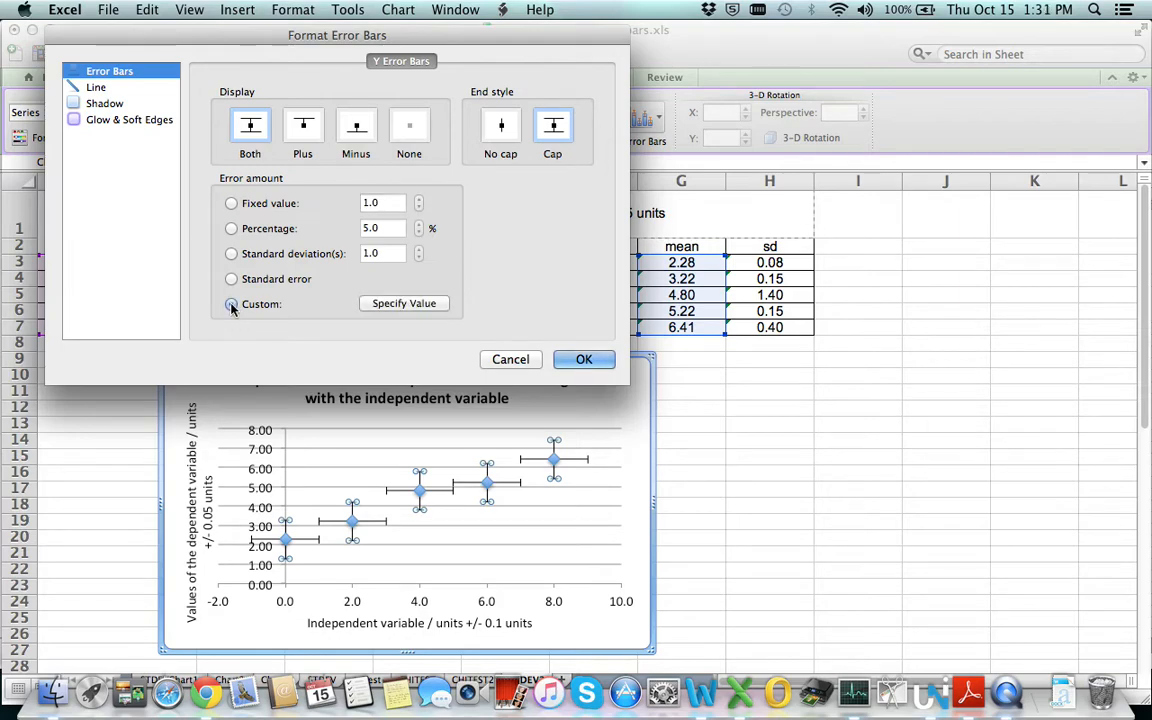
pyautogui.click(404, 304)
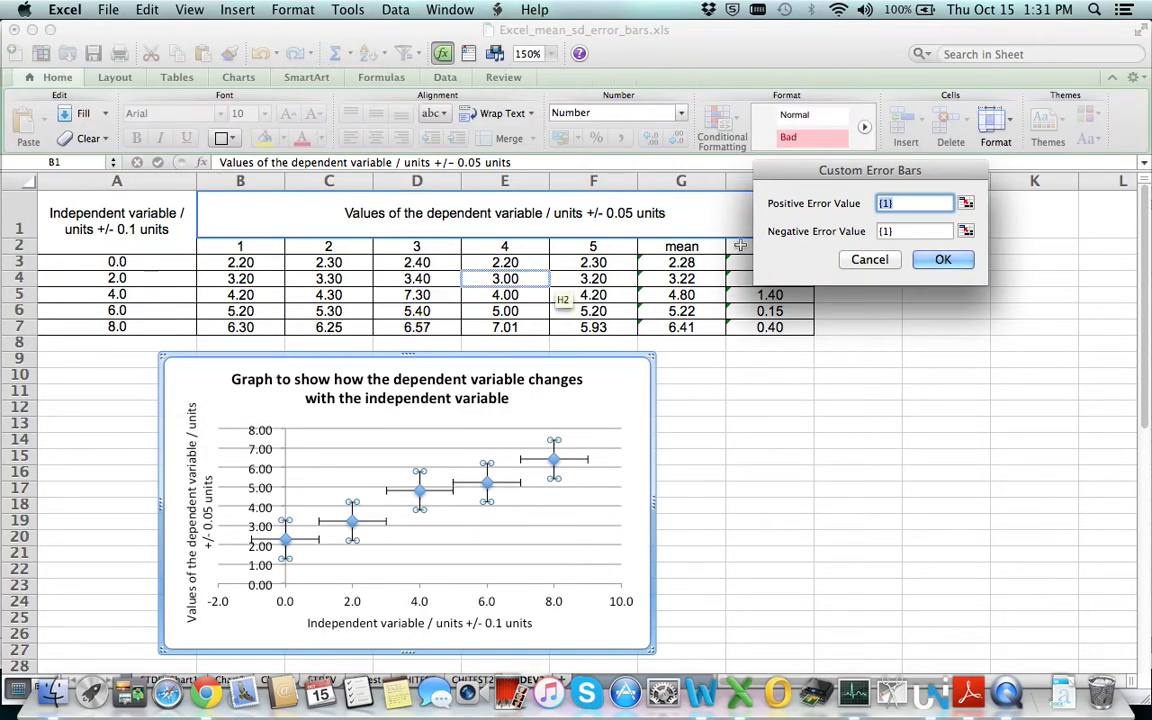
# Set the positive error value to the standard deviations in H3:H7.
pyautogui.click(966, 204)
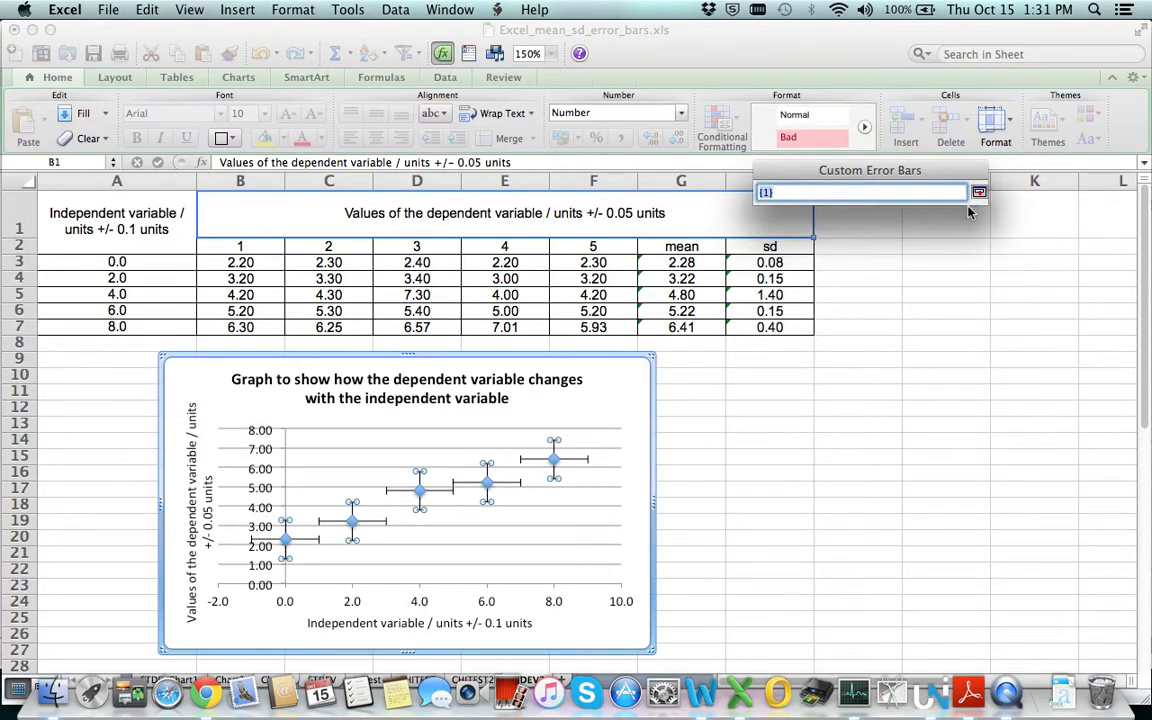
pyautogui.click(755, 263)
pyautogui.moveTo(755, 263); pyautogui.dragTo(751, 327)
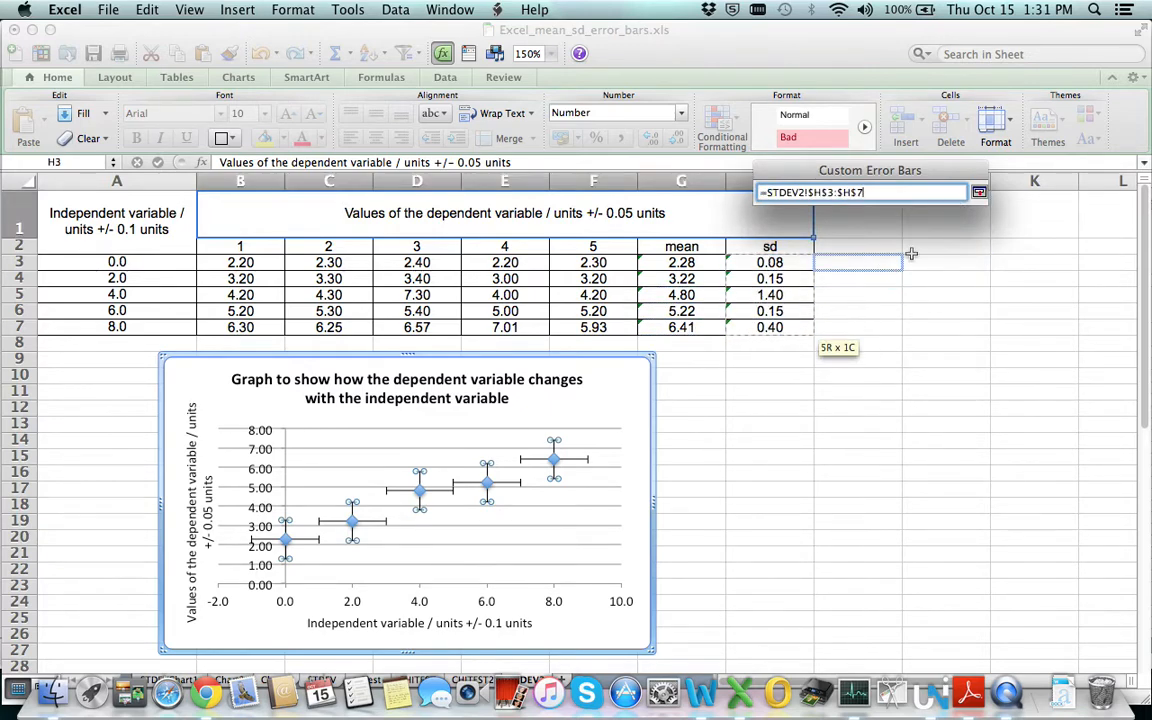
pyautogui.click(979, 197)
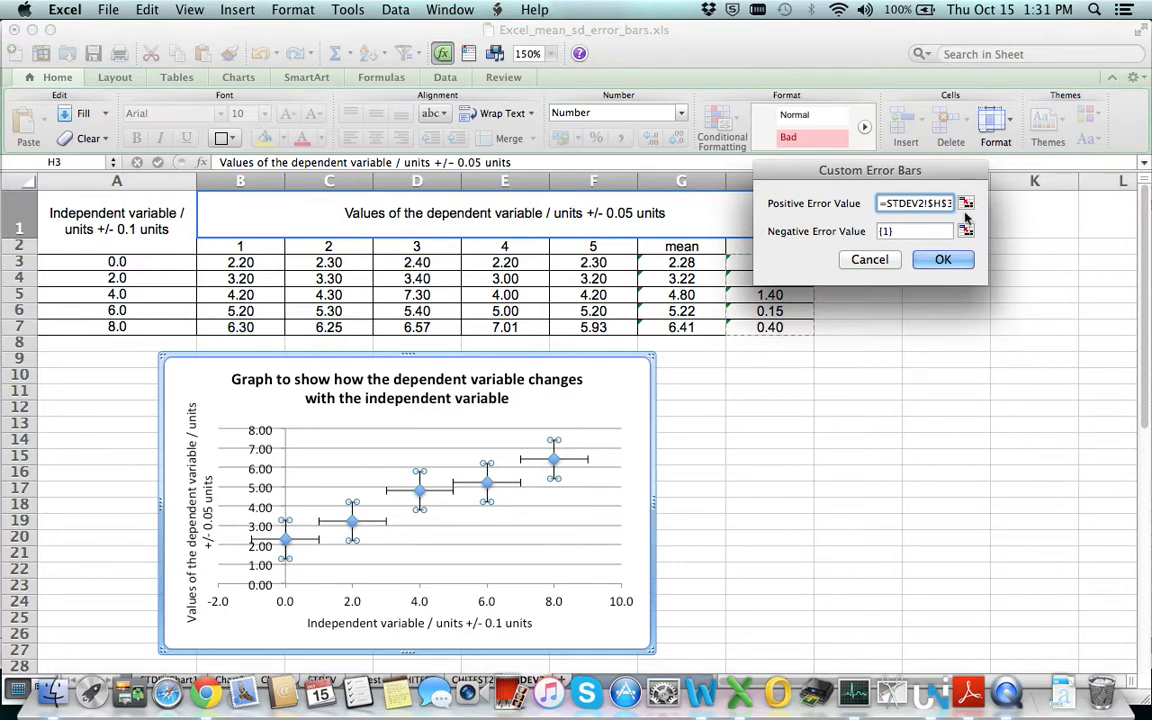
# Set the negative error value to the standard deviations in H3:H7 and apply the vertical error bars.
pyautogui.click(966, 235)
pyautogui.moveTo(780, 263); pyautogui.dragTo(790, 328)
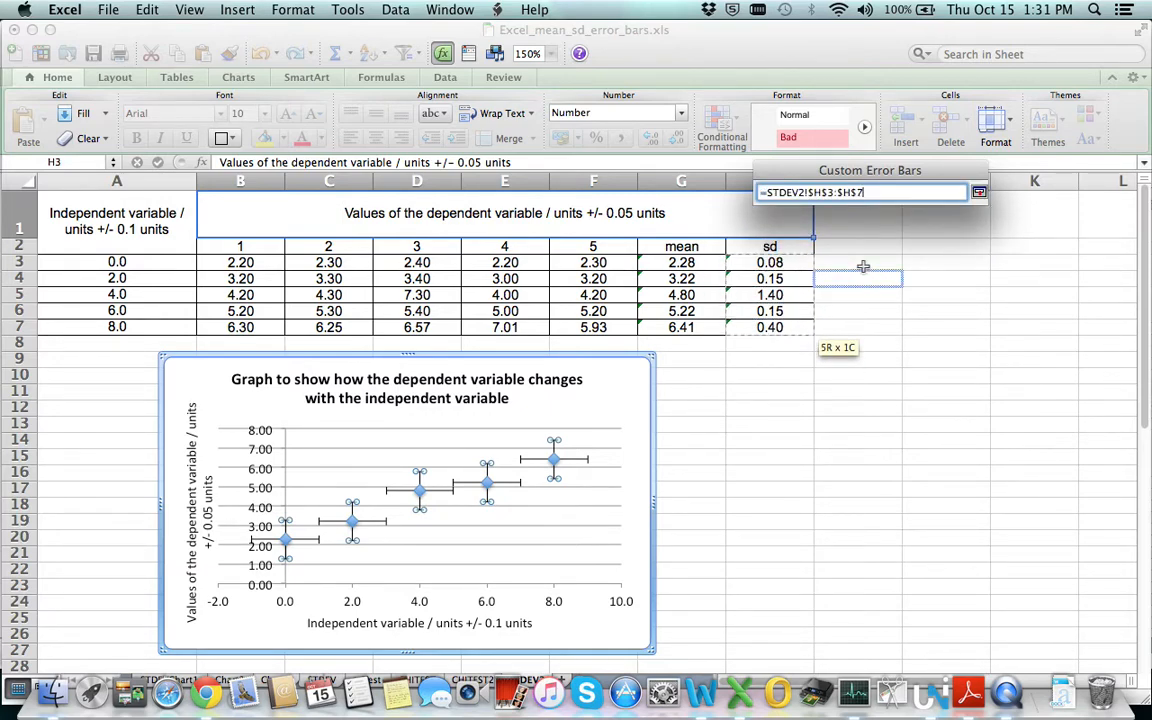
pyautogui.click(979, 193)
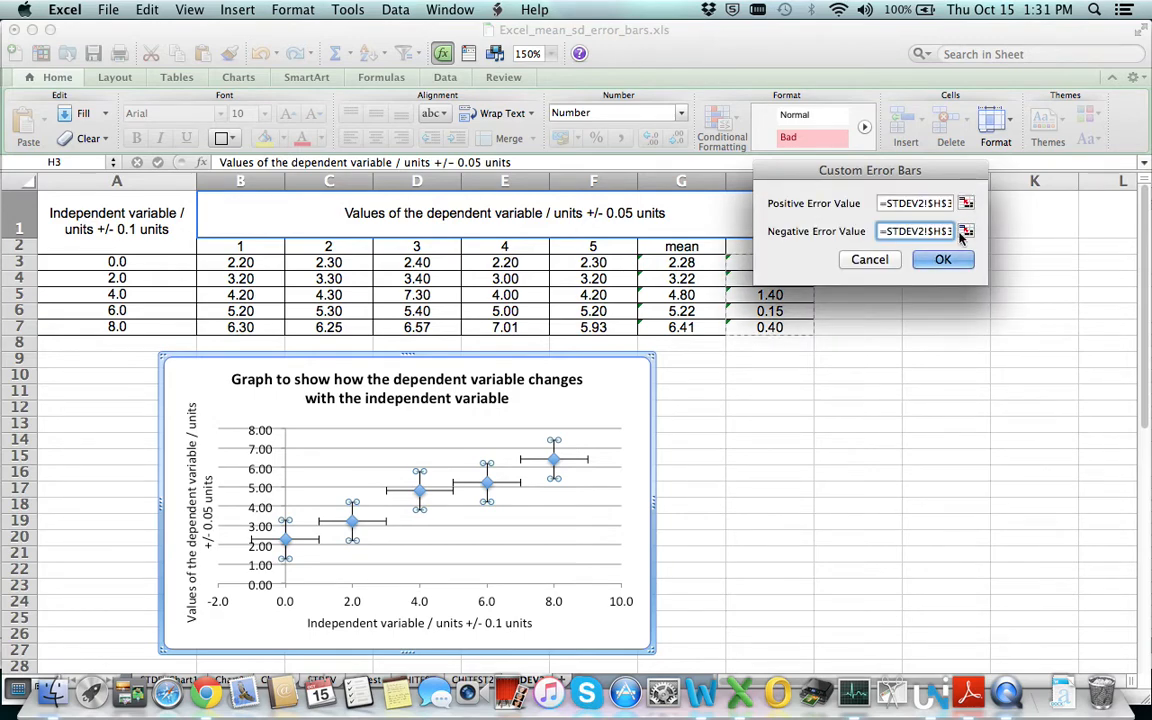
pyautogui.click(868, 259)
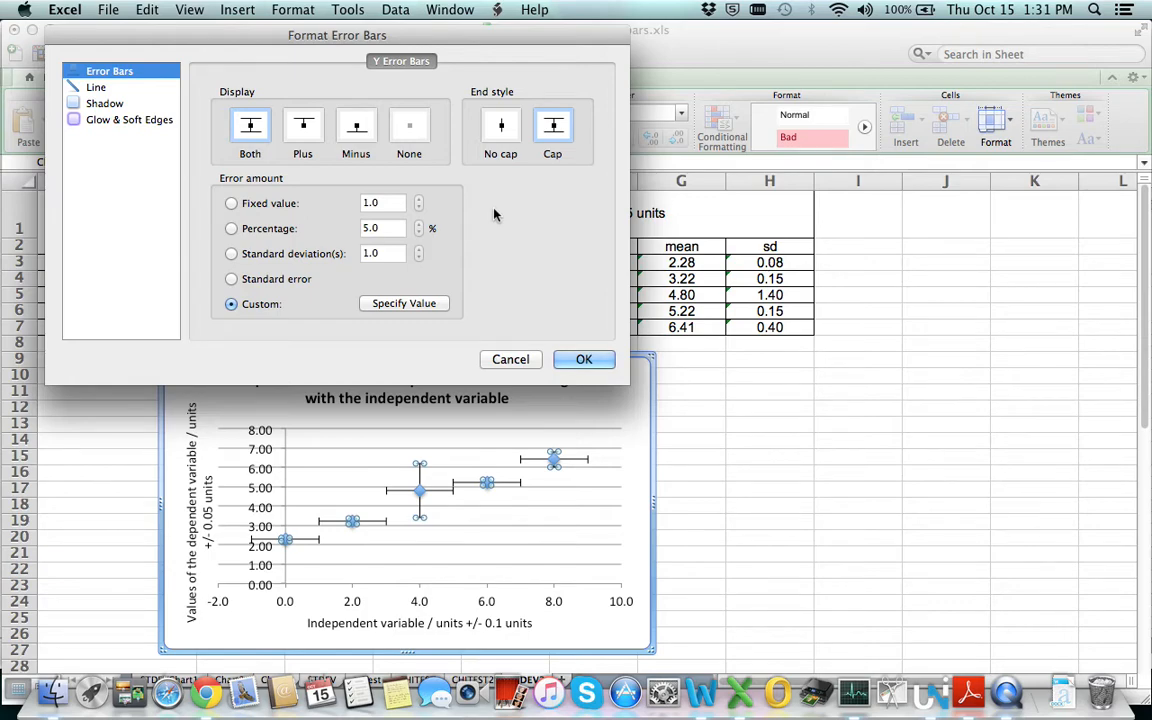
pyautogui.click(583, 360)
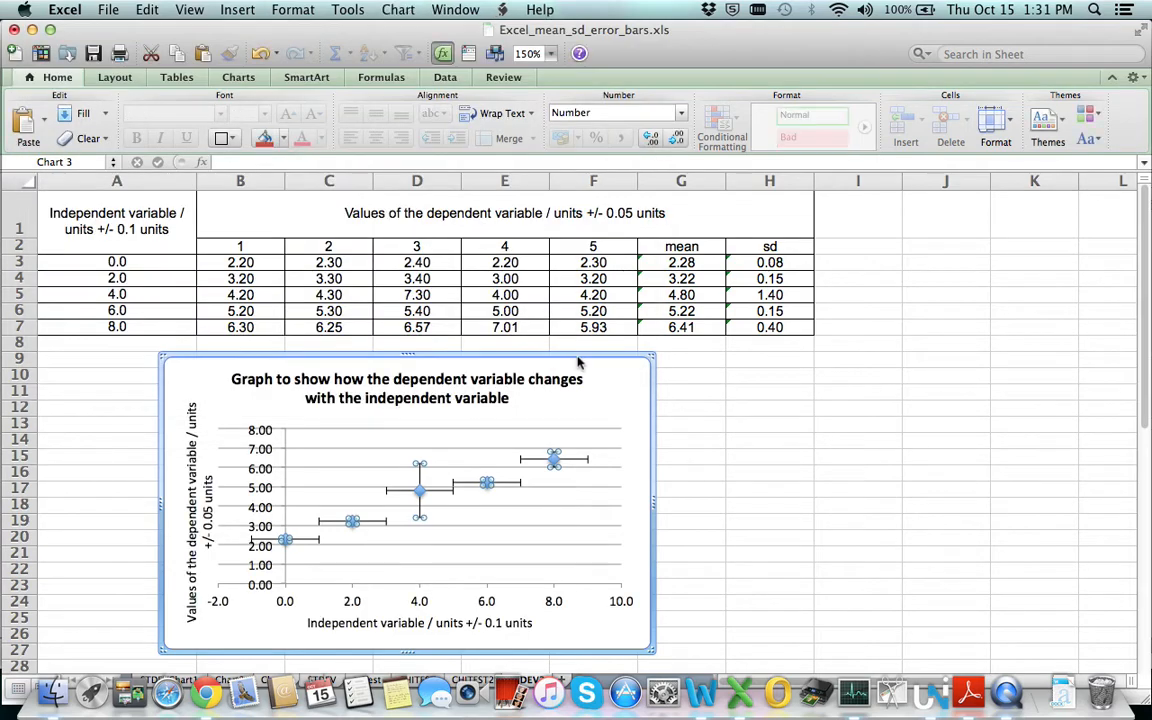
# Remove the horizontal error bars from the scatter chart.
pyautogui.click(397, 492)
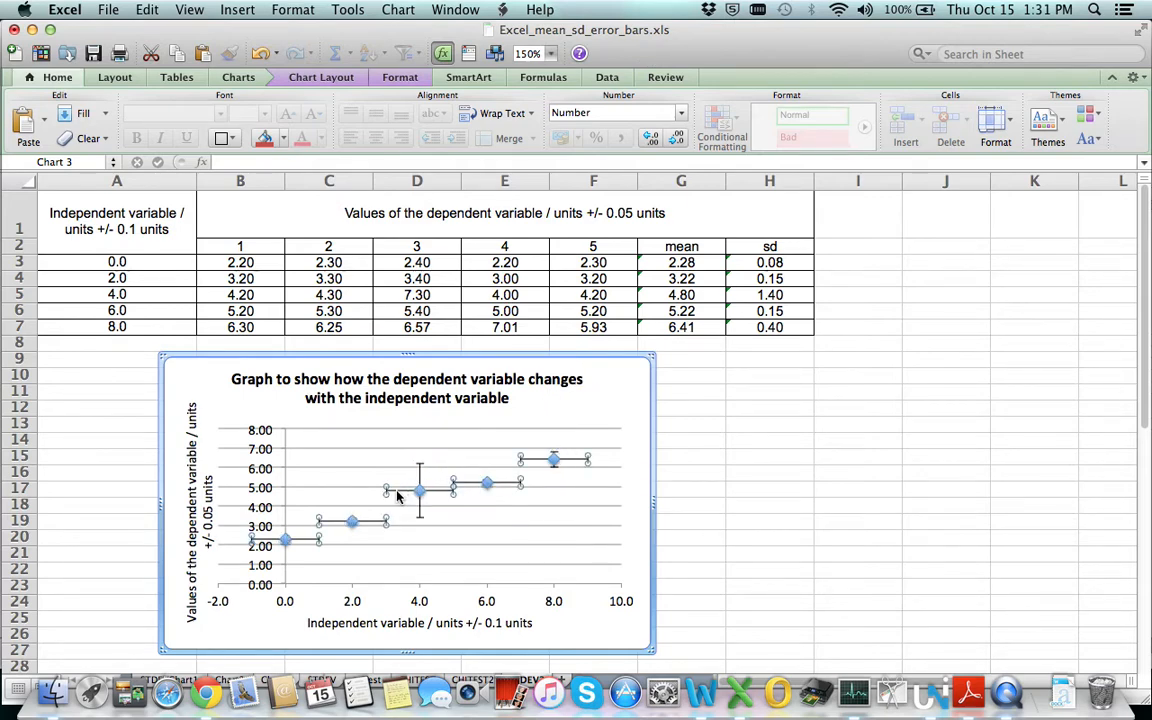
pyautogui.doubleClick(397, 497)
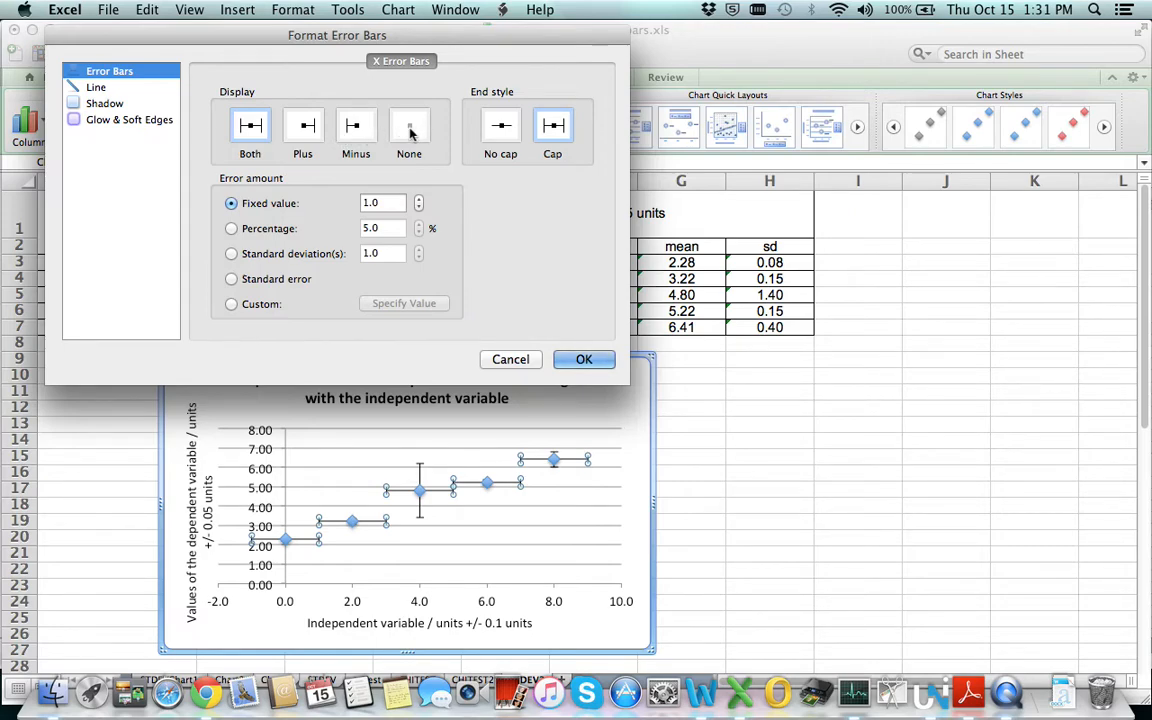
pyautogui.click(231, 304)
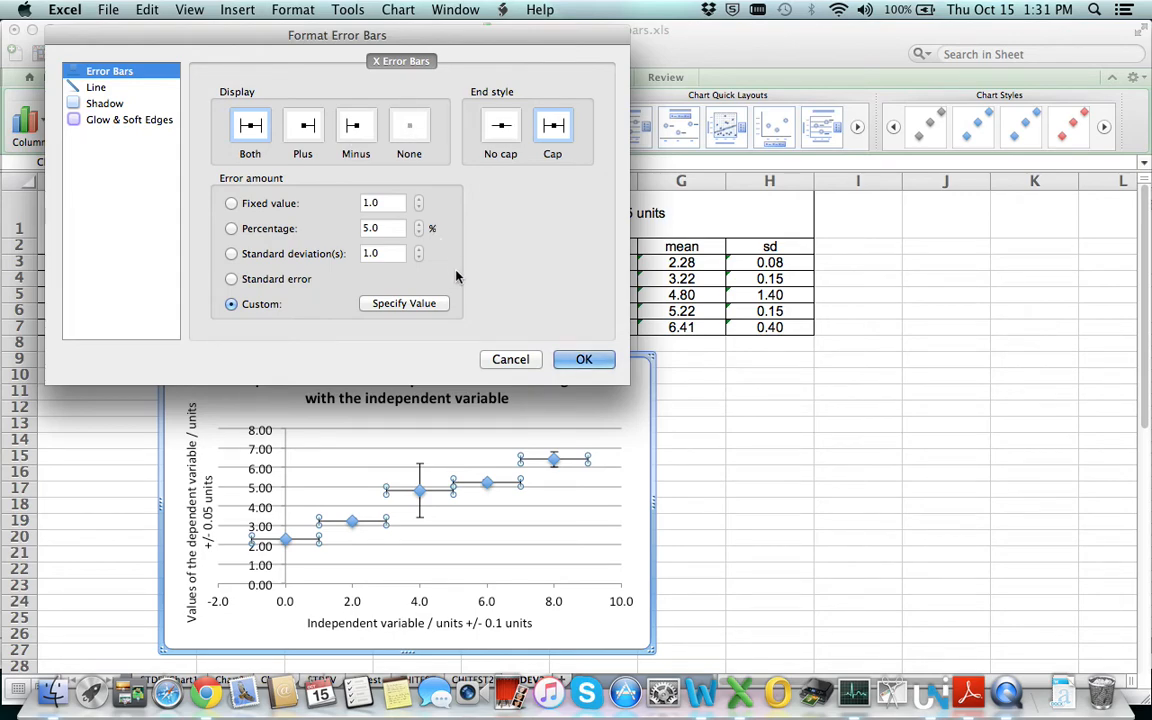
pyautogui.click(511, 362)
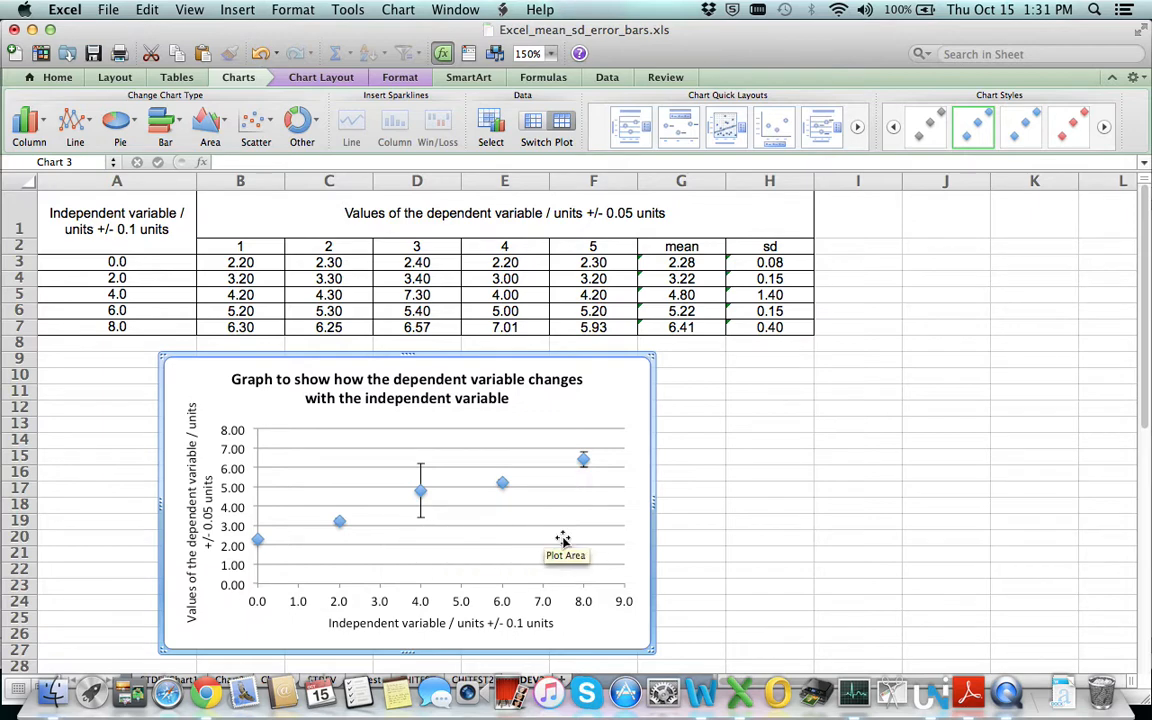
# Change the marker style of the plotted means from automatic to an X-shaped cross and deselect the data series.
pyautogui.click(340, 523)
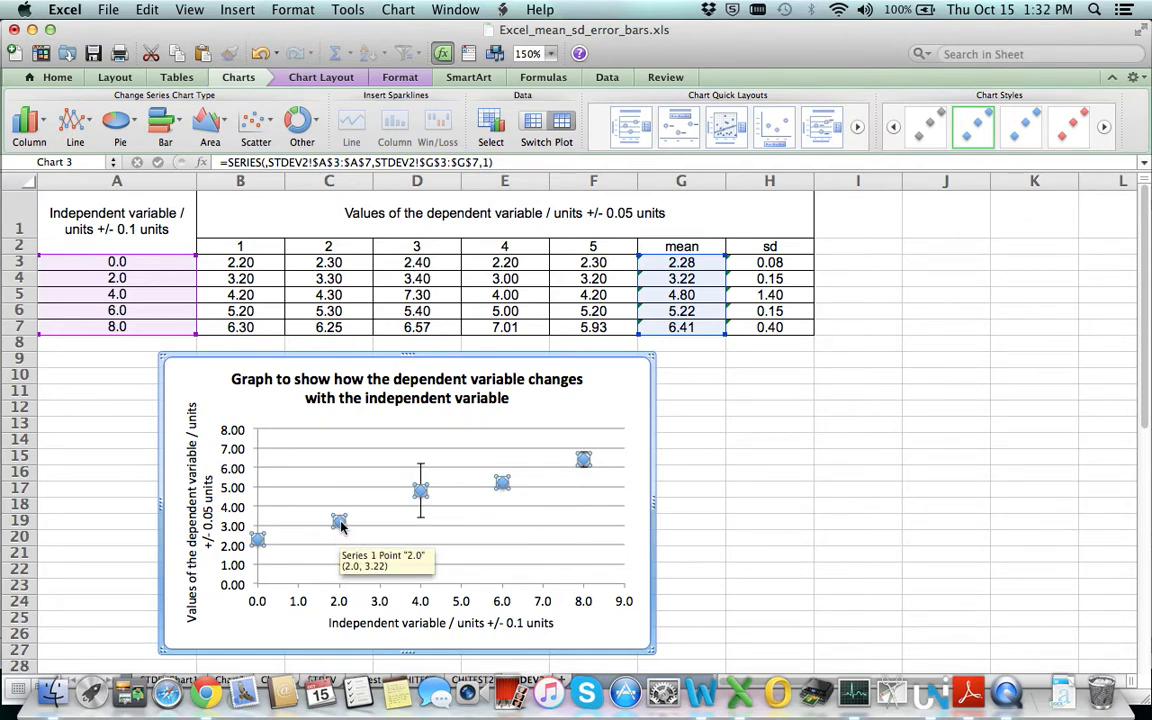
pyautogui.doubleClick(340, 523)
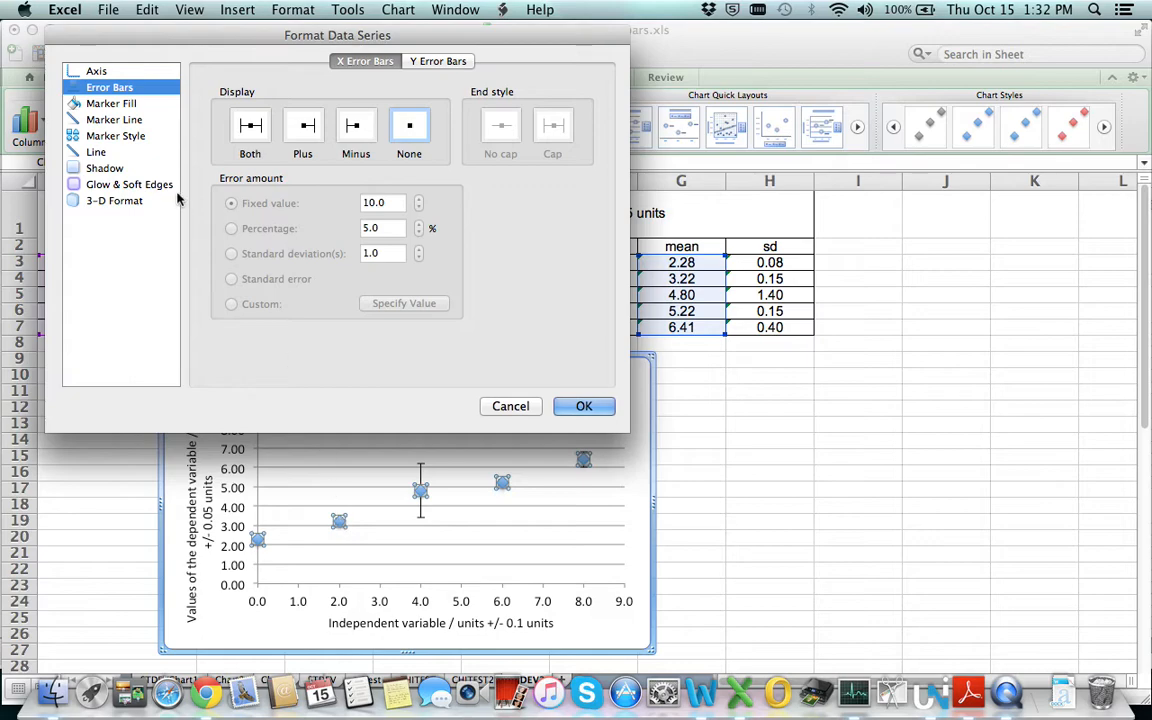
pyautogui.click(100, 135)
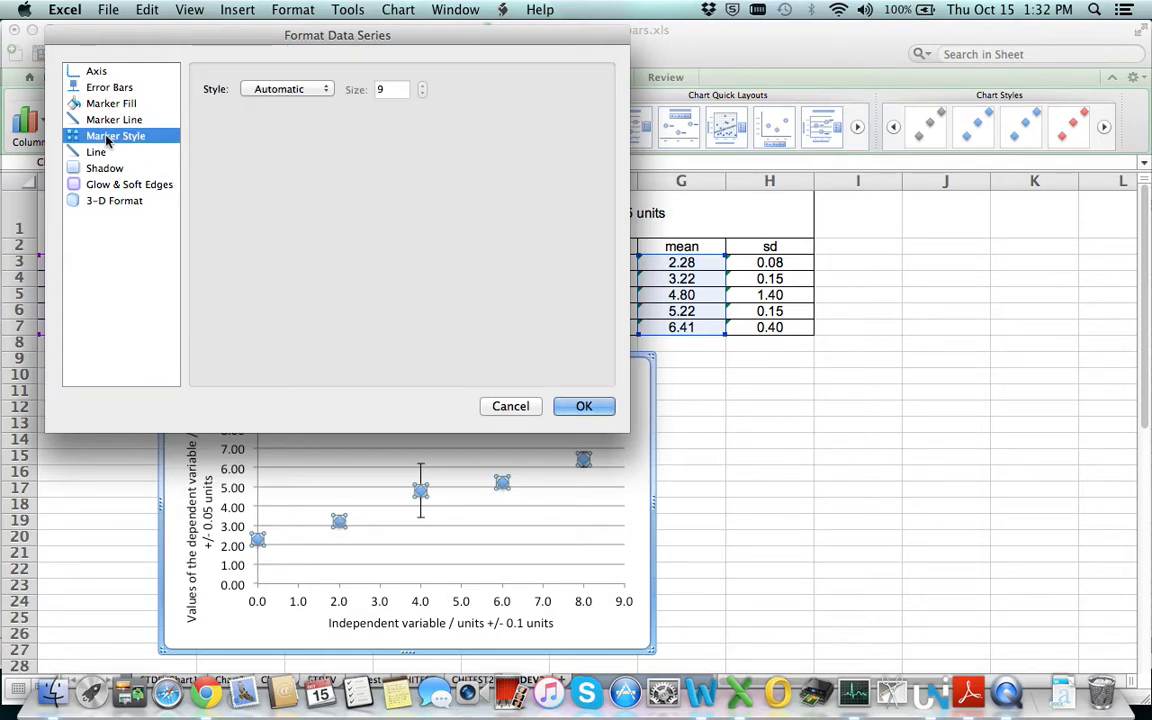
pyautogui.click(318, 89)
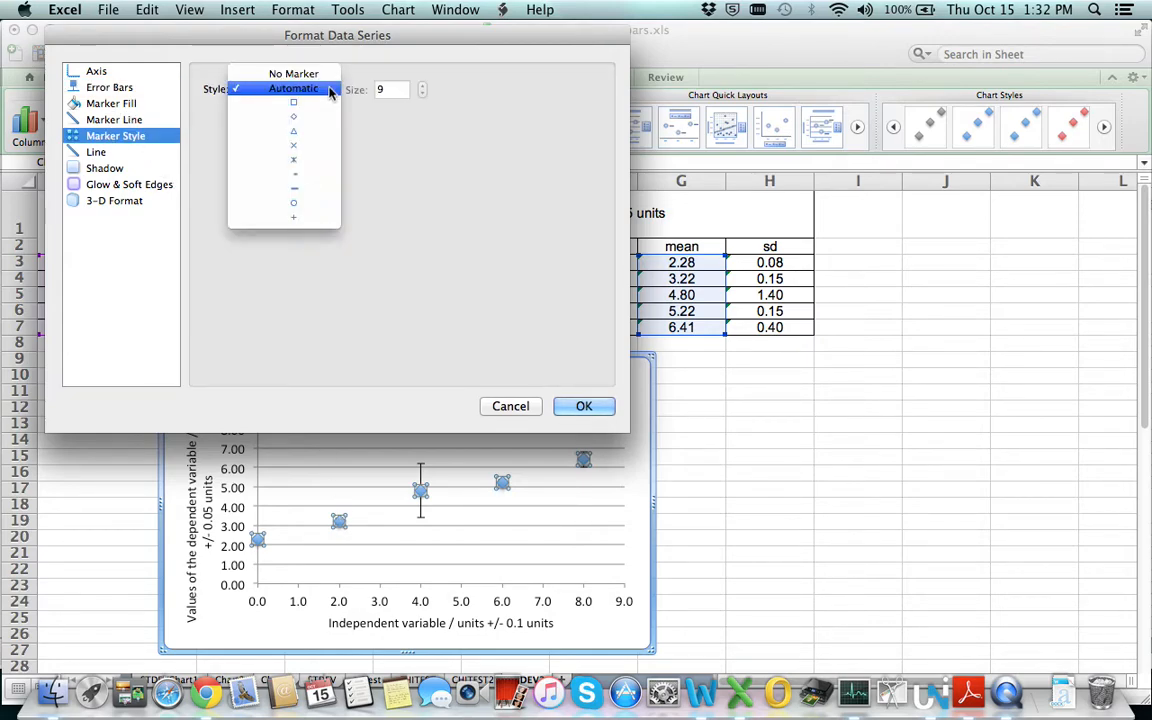
pyautogui.click(296, 148)
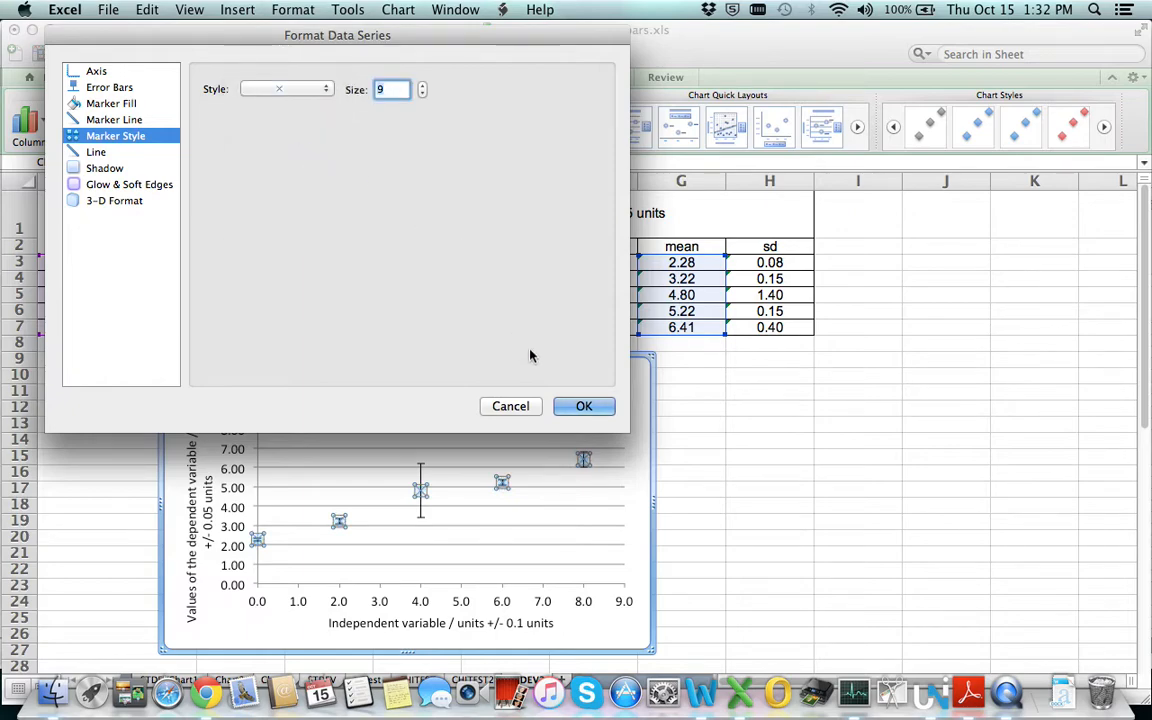
pyautogui.click(577, 407)
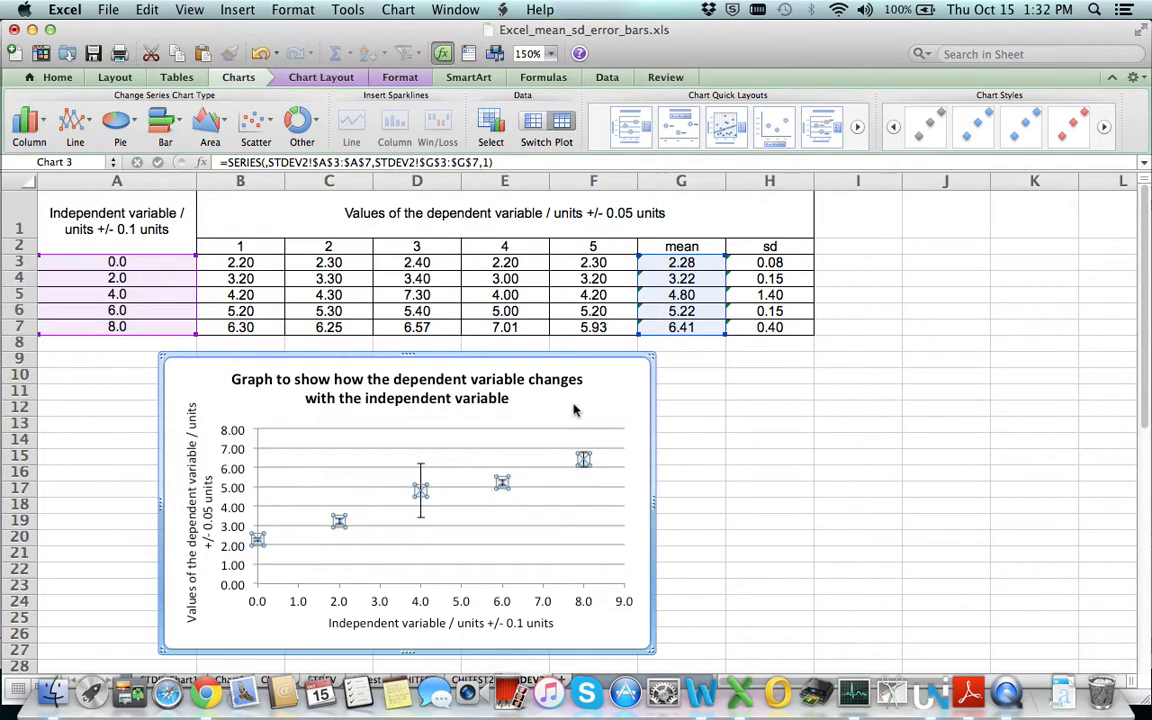
pyautogui.click(565, 510)
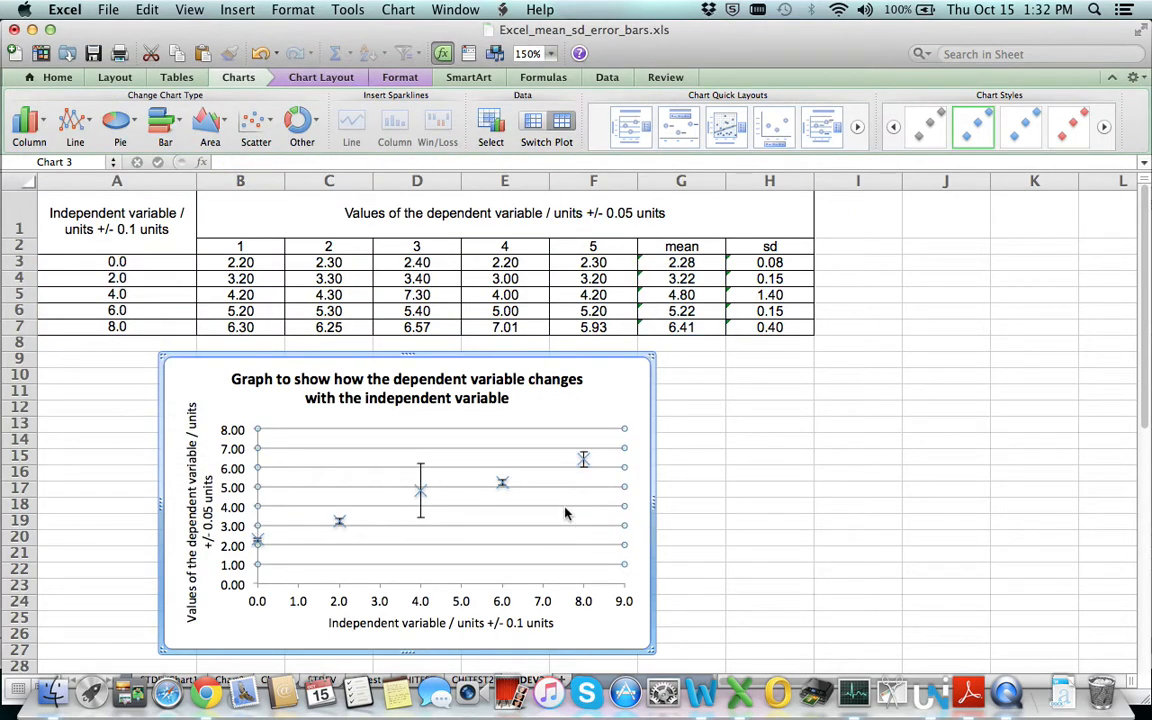